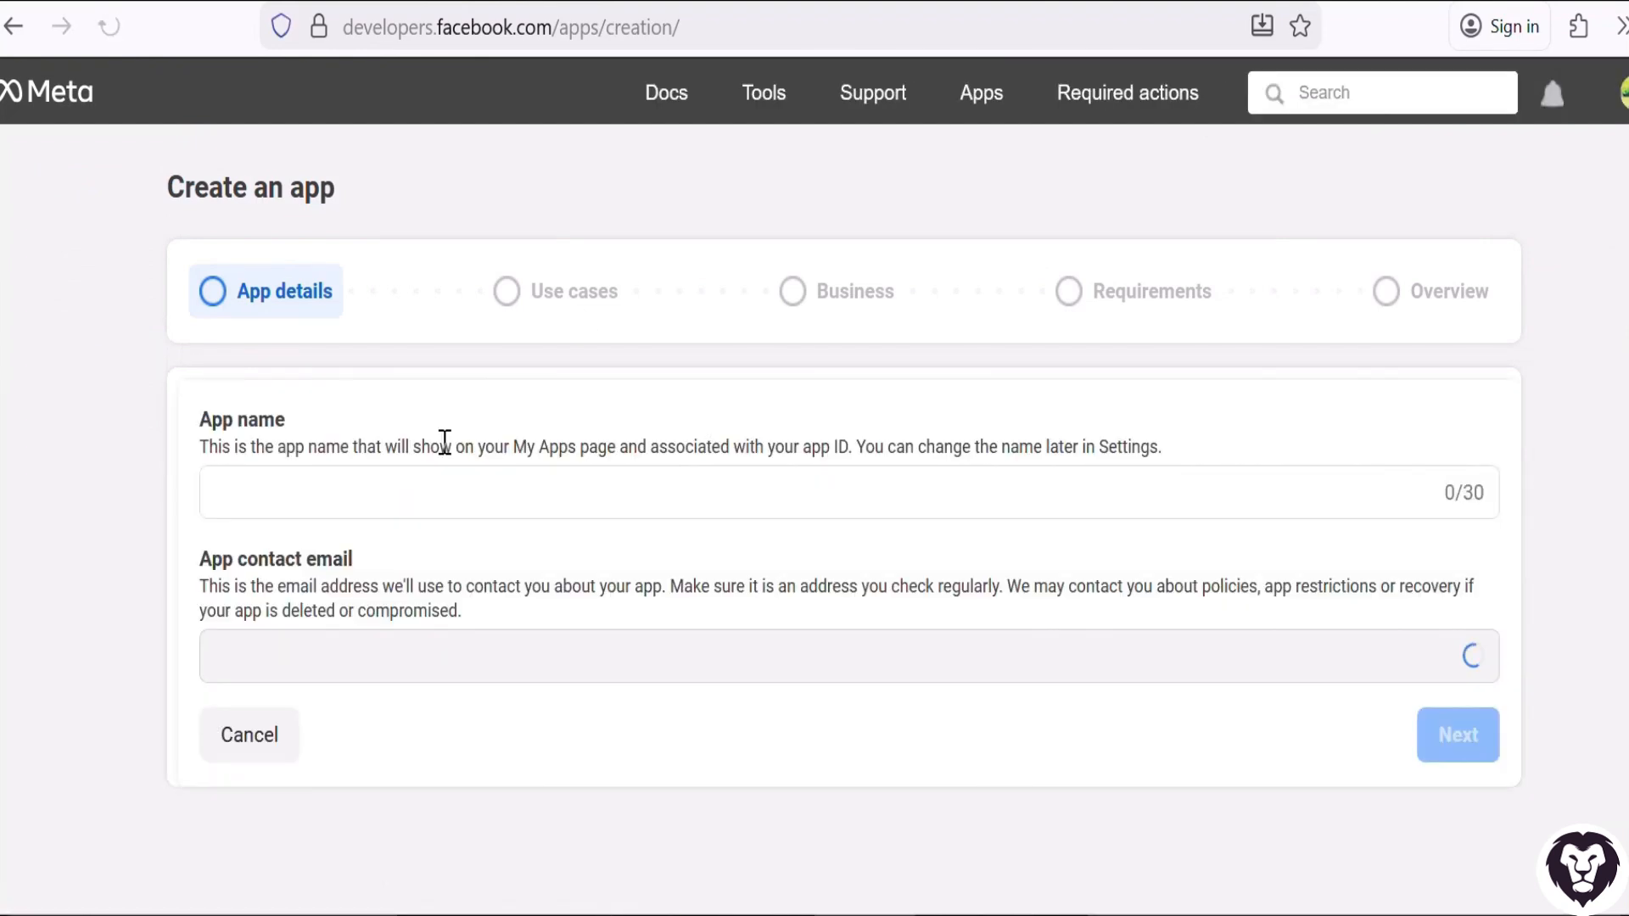
Name the new app whcloud and continue to its use cases.
click(432, 499)
text(whcloud)
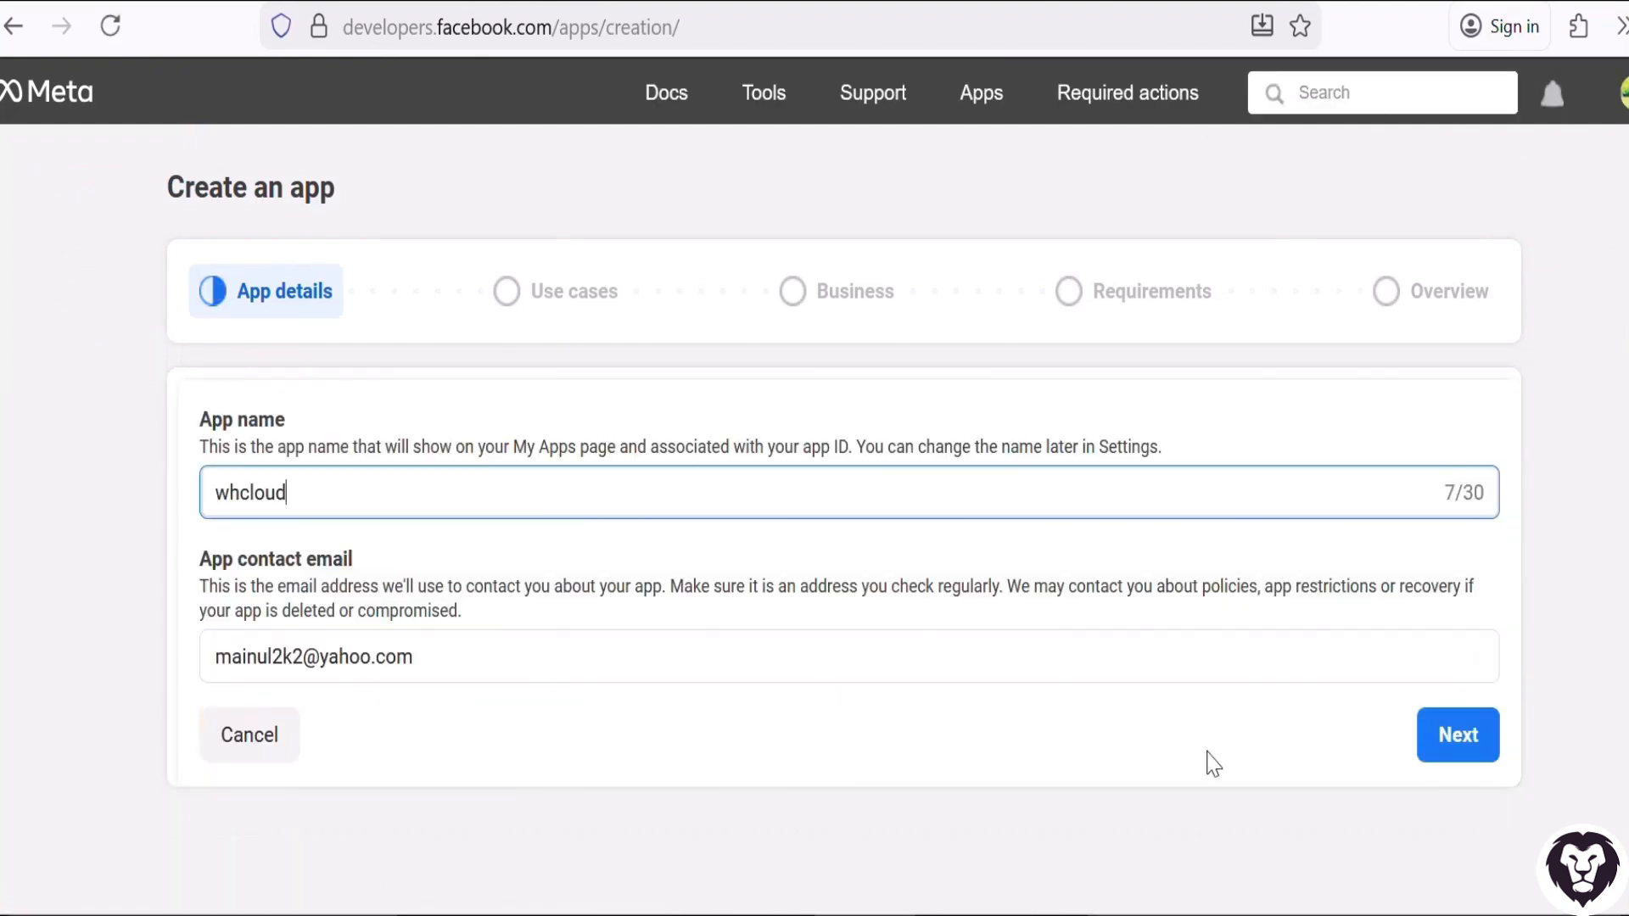
click(1456, 734)
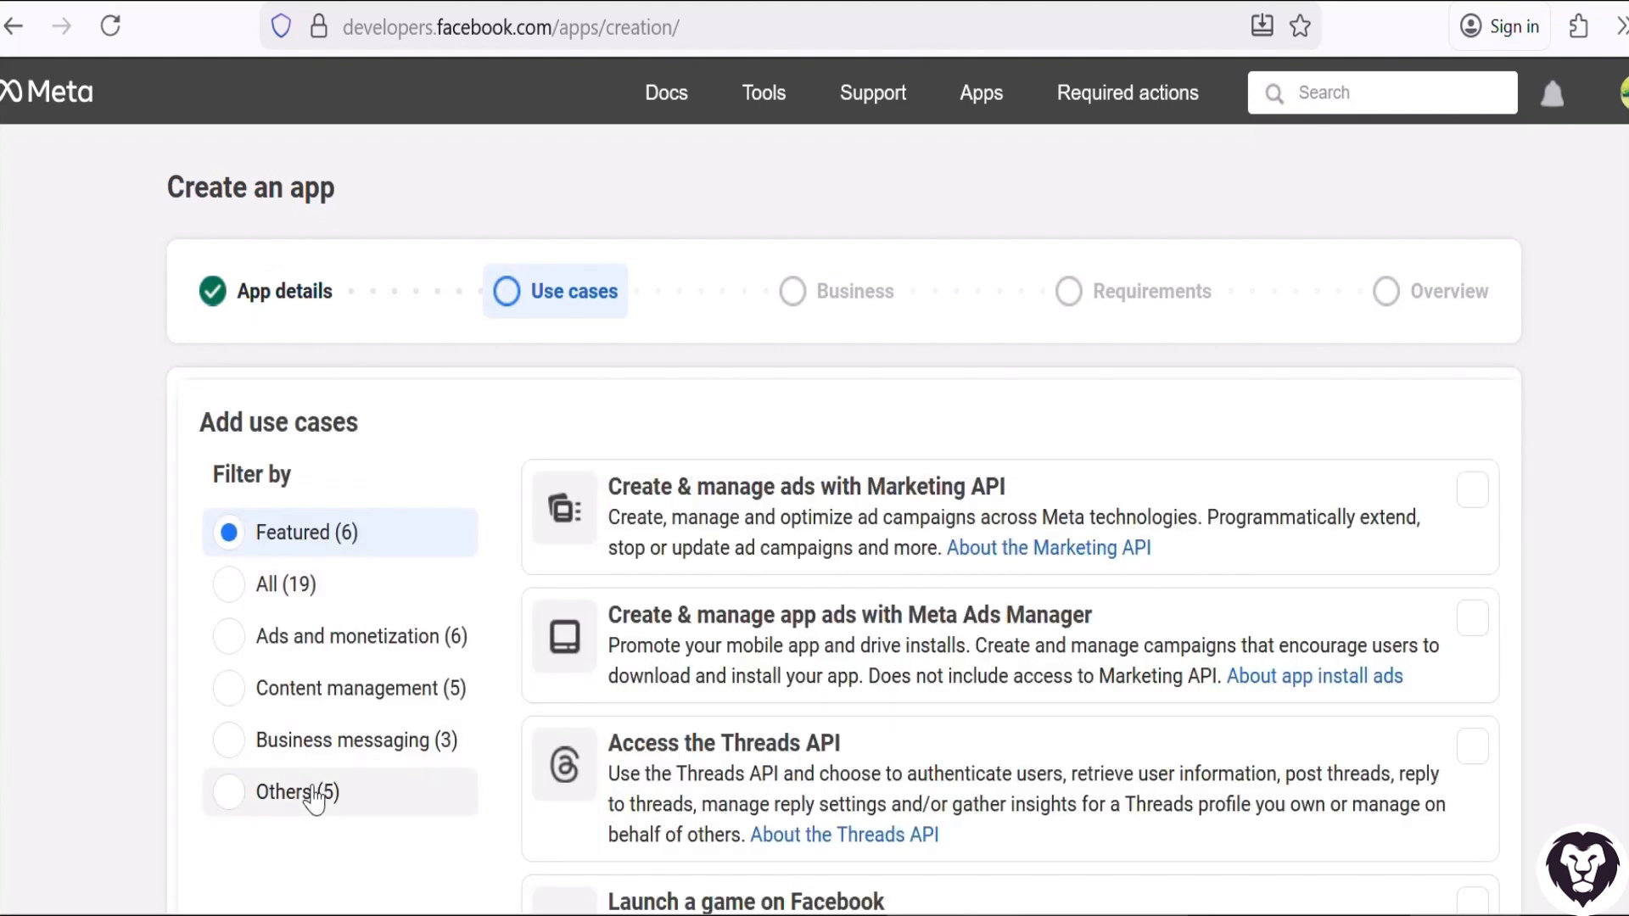
Choose the Other use case for the app and set its type to Business.
click(314, 799)
scroll(729, 593, down, 5)
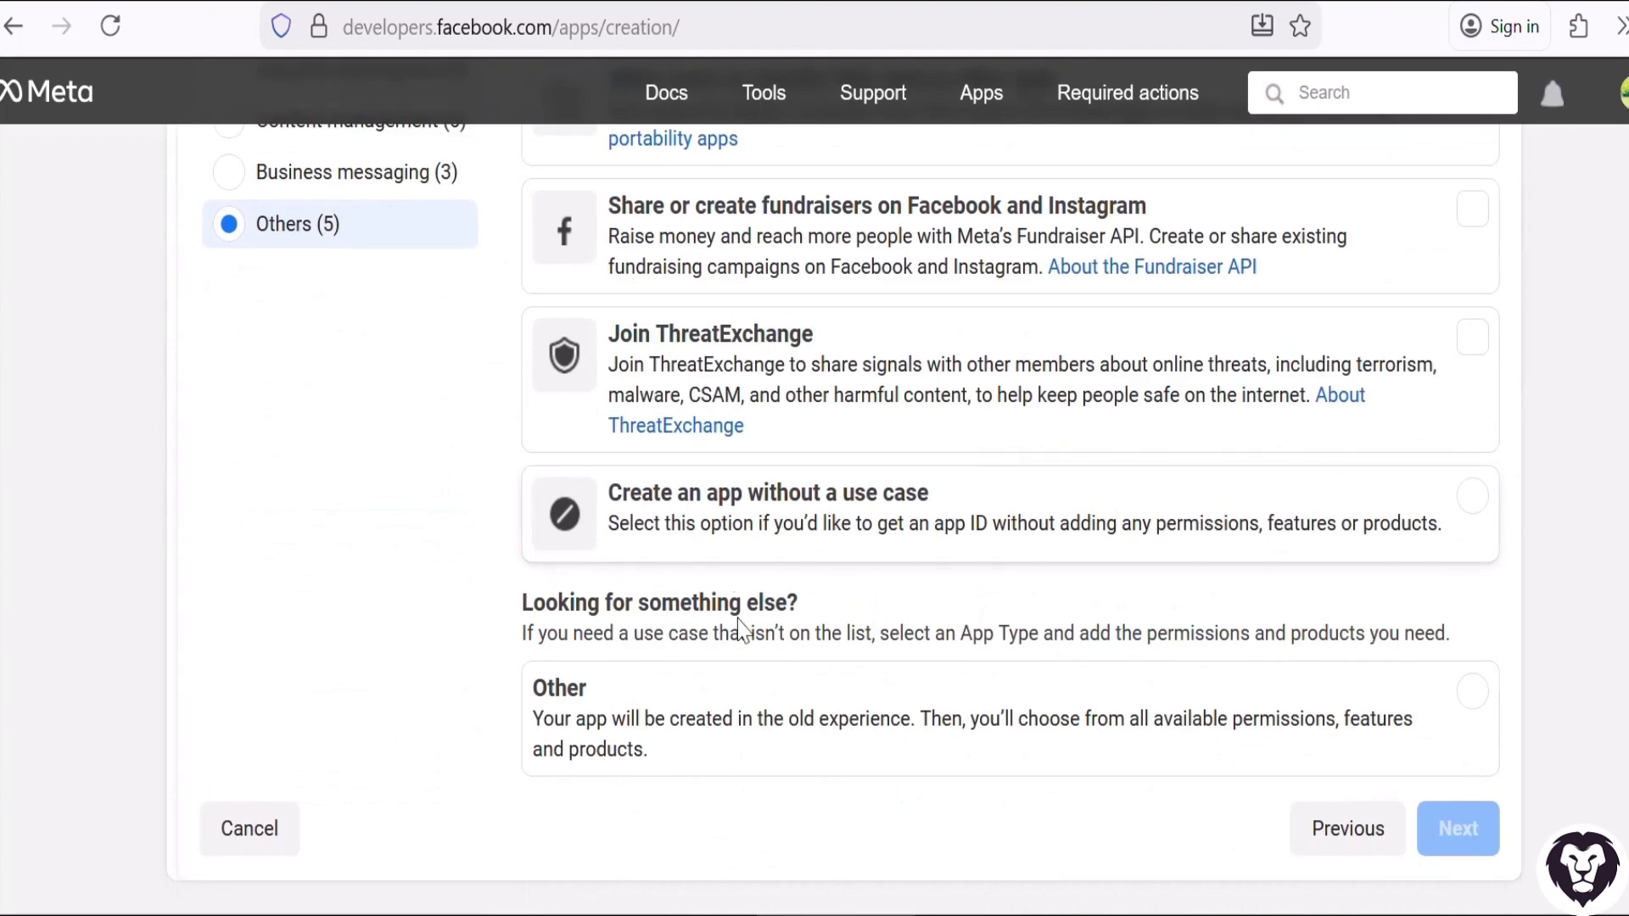
click(807, 731)
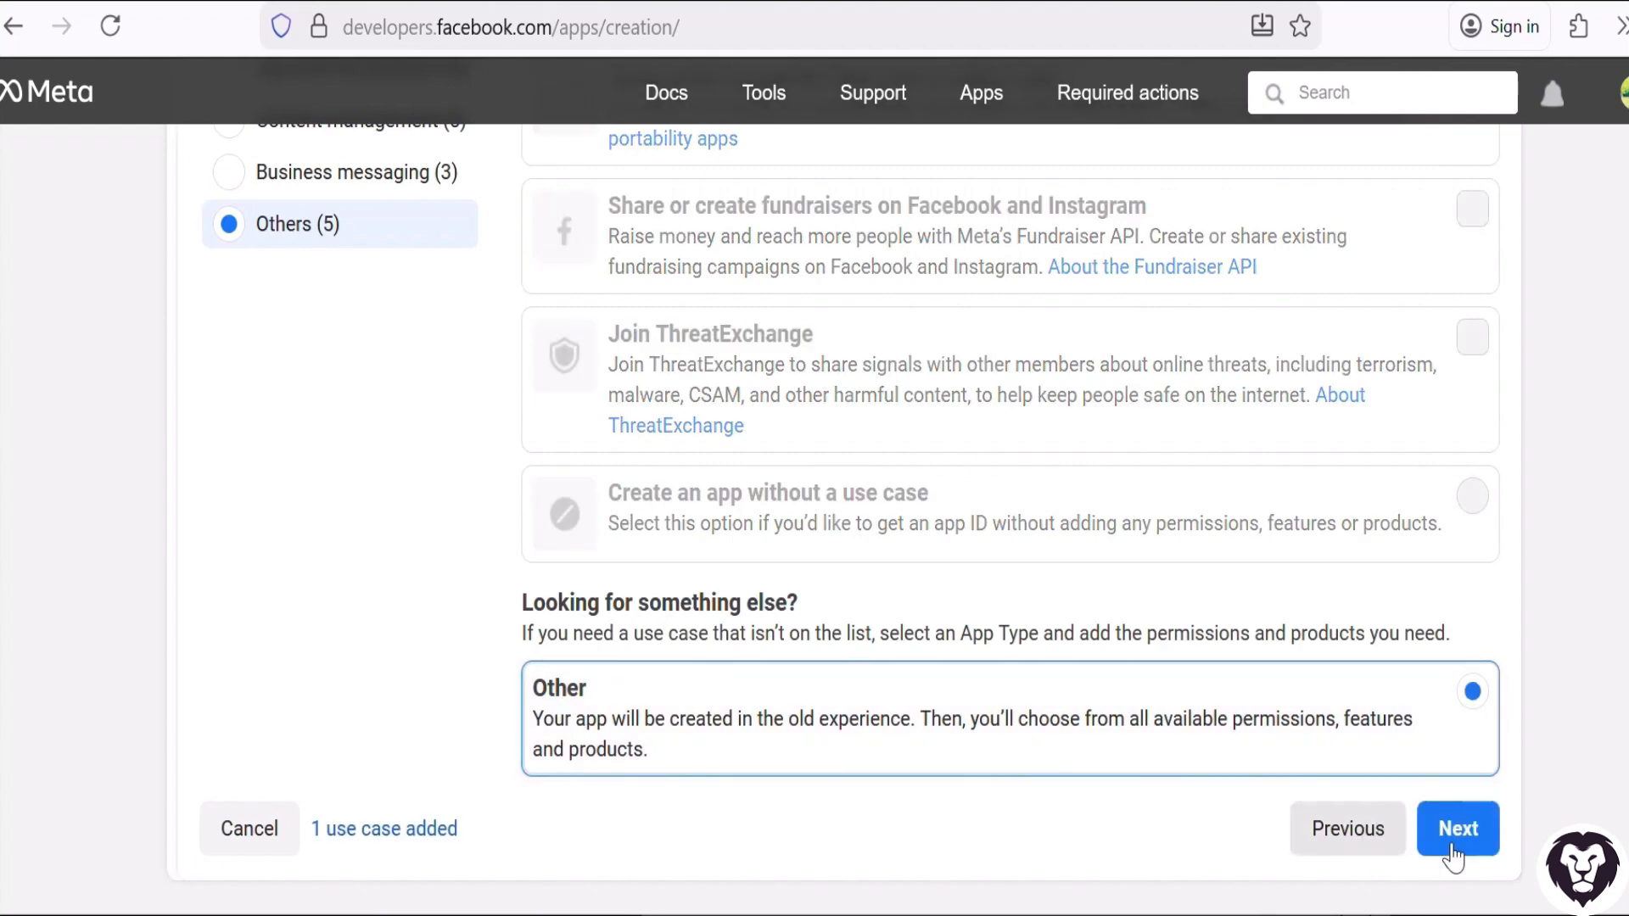
click(1454, 848)
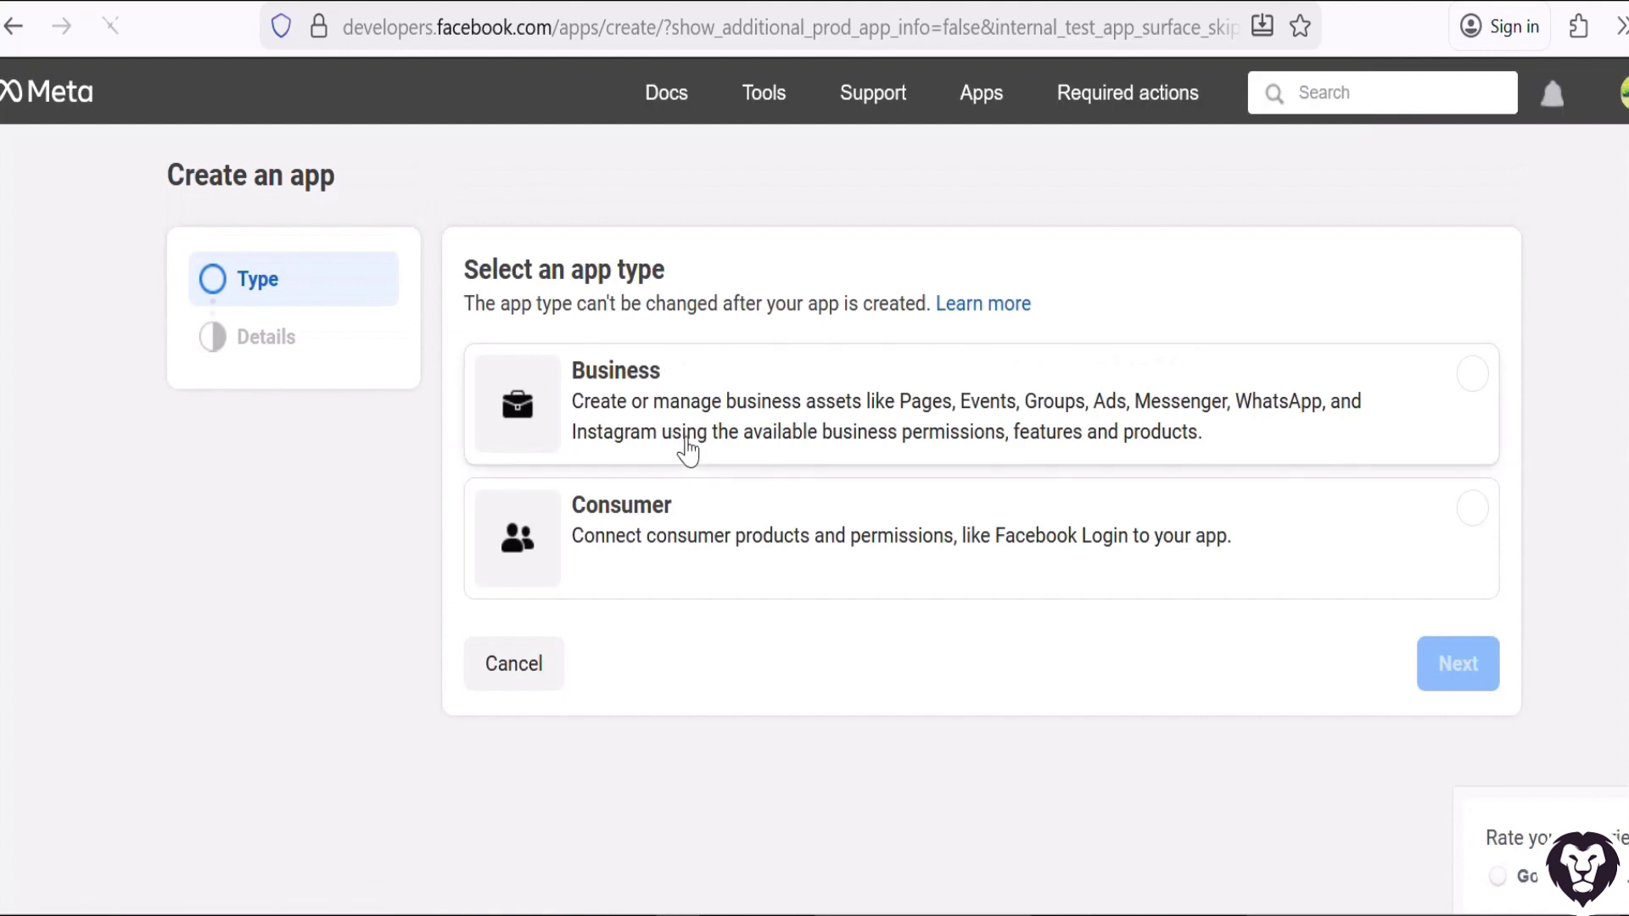
click(684, 447)
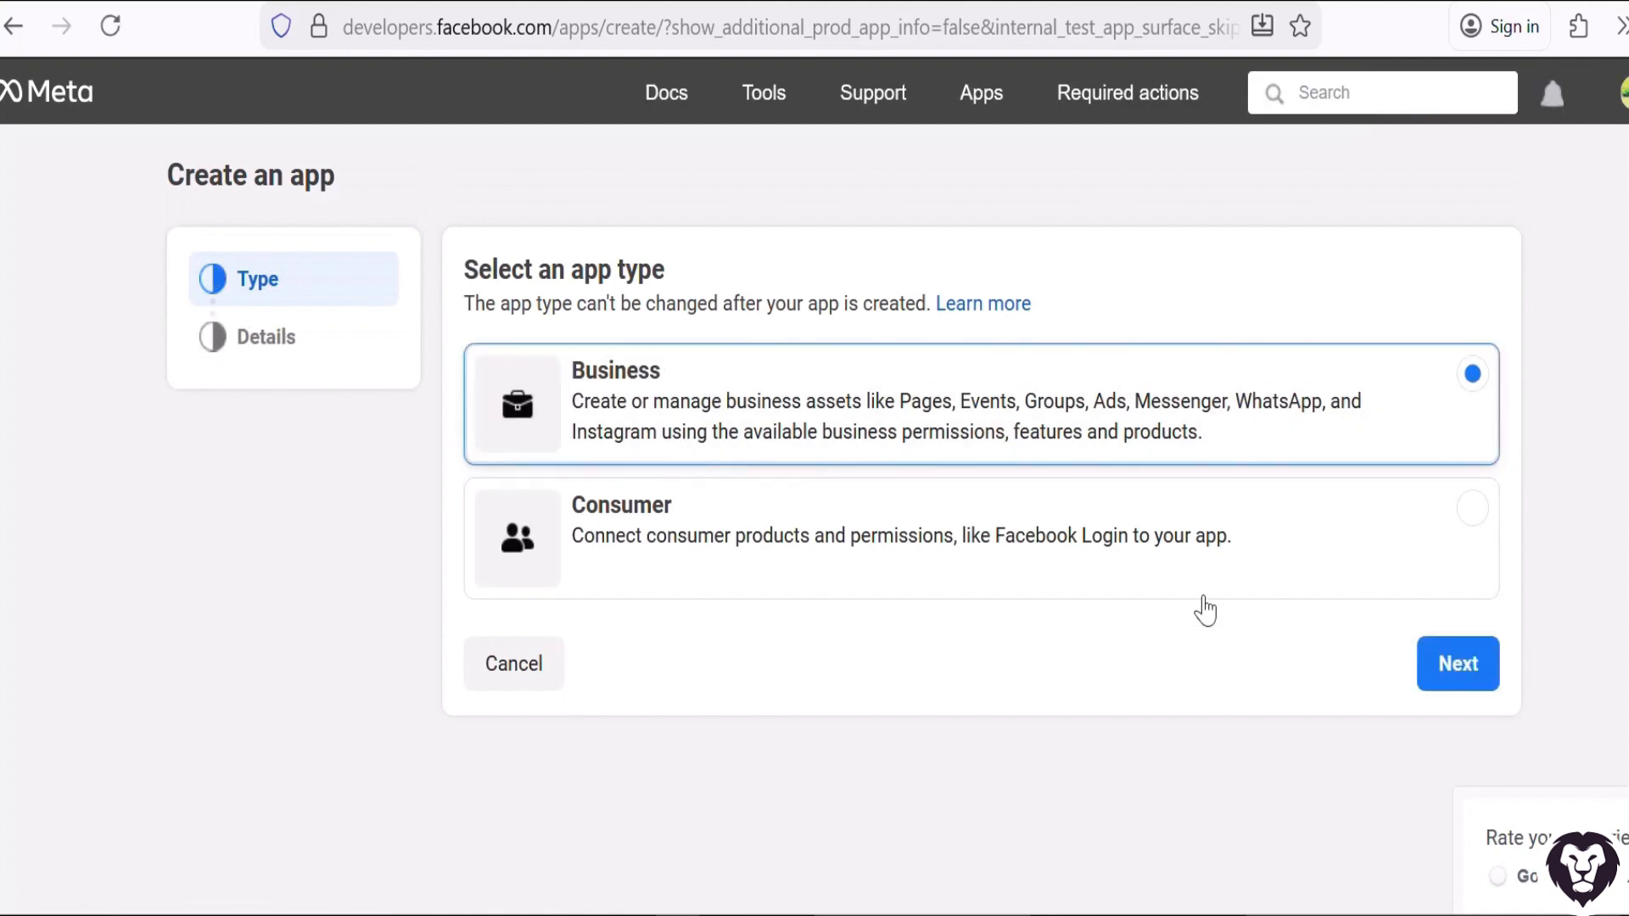
click(1459, 680)
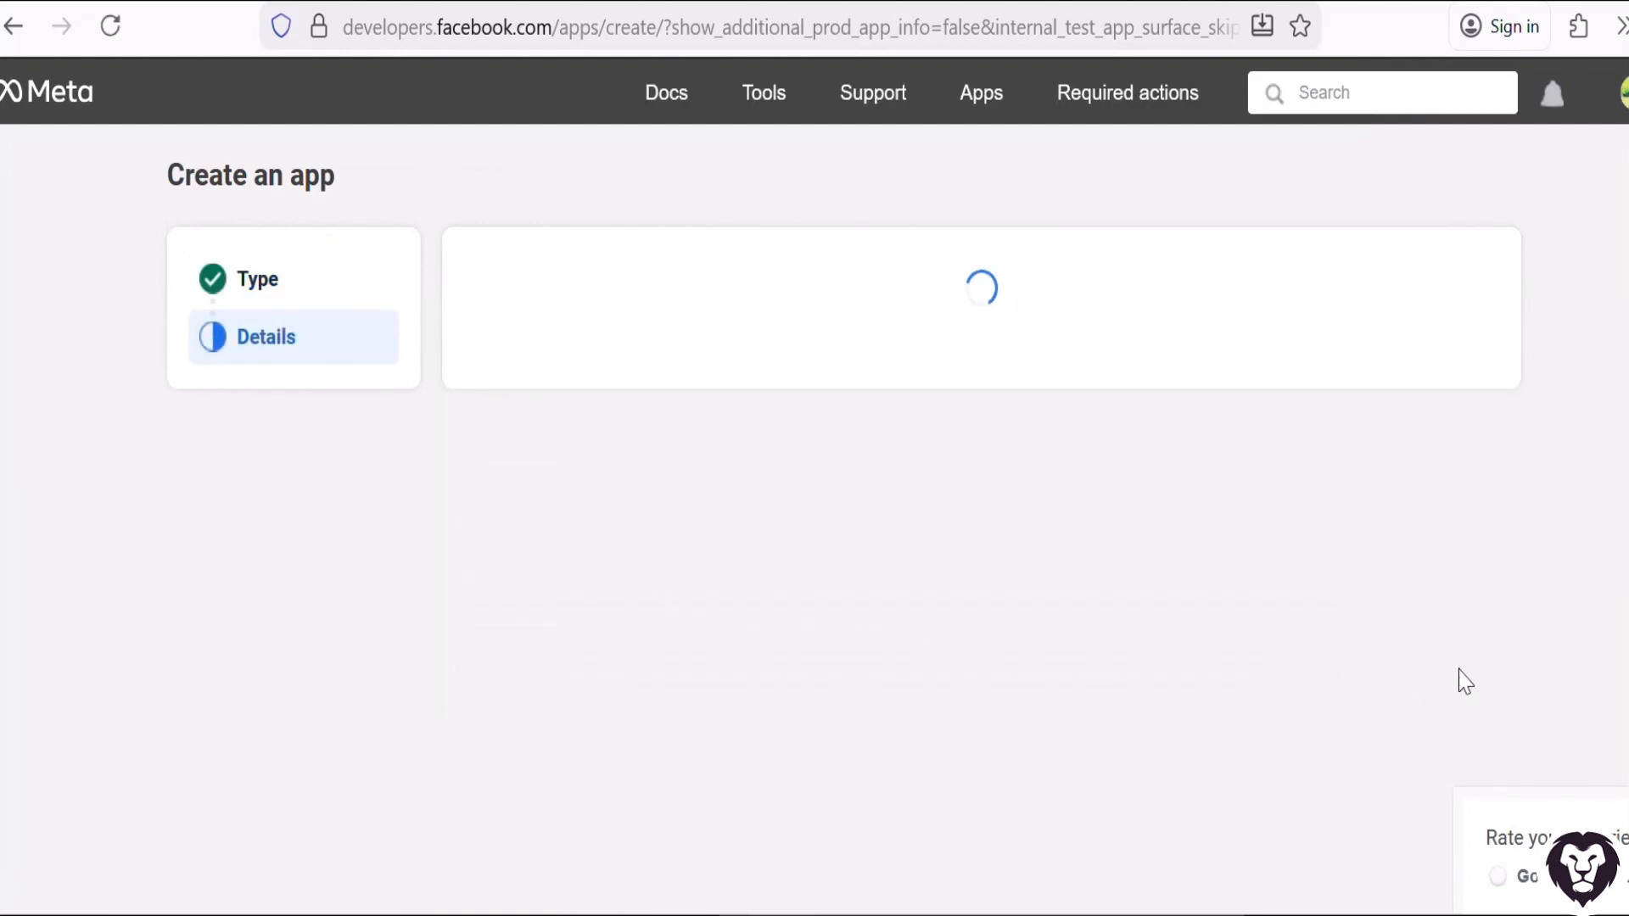
Connect the Whp Cloud Message Test business portfolio and create the app.
scroll(822, 433, down, 1)
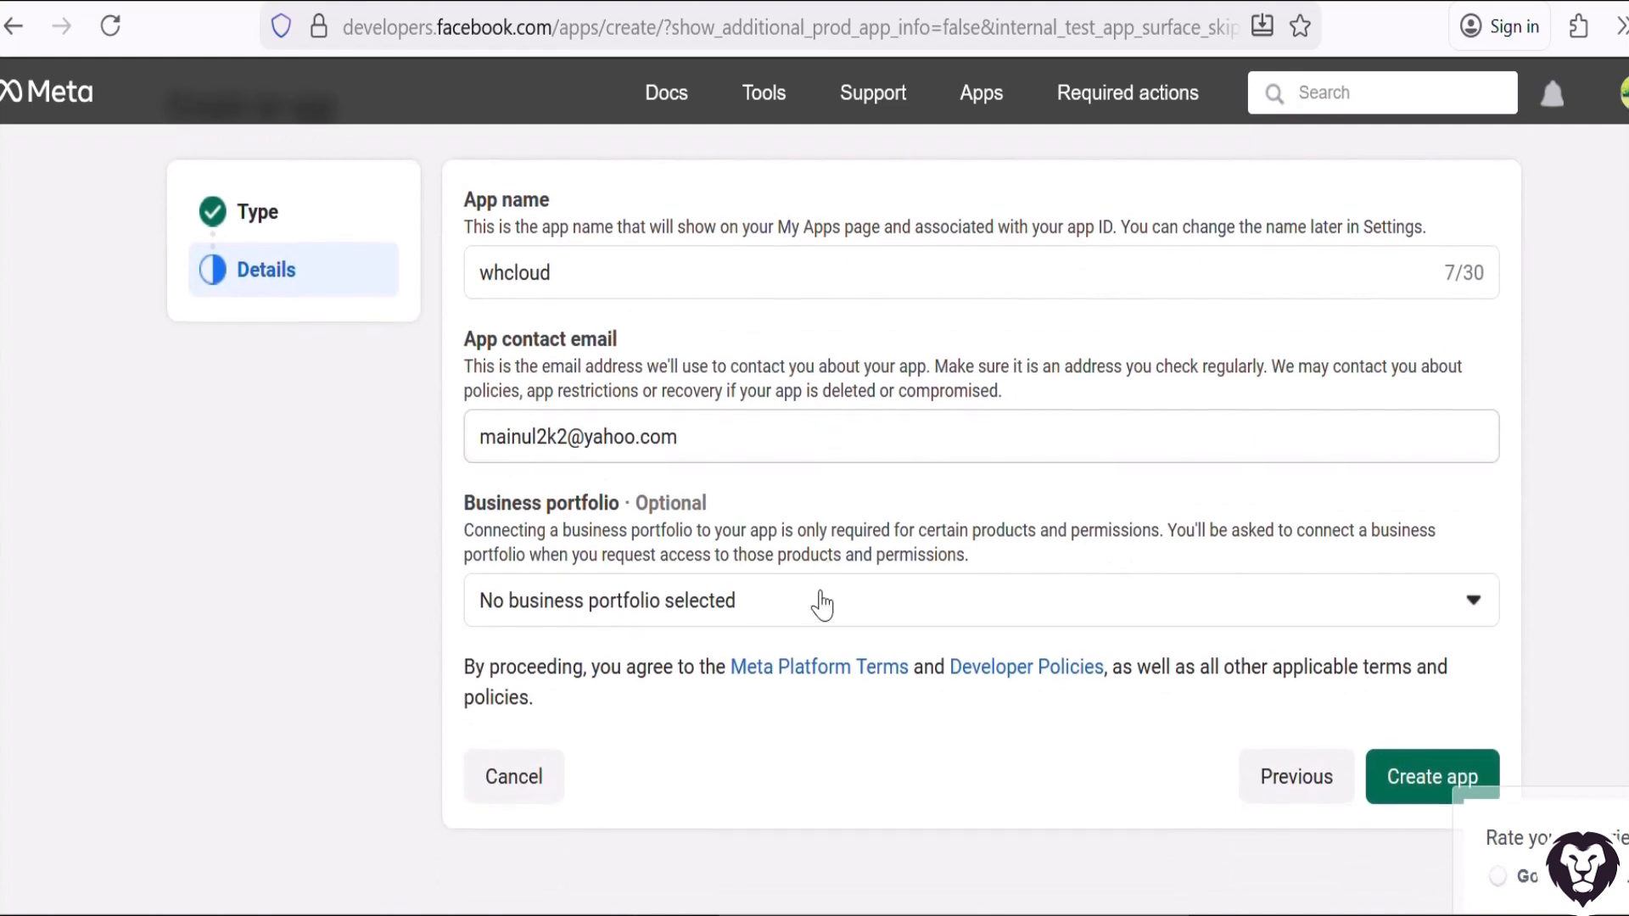
click(819, 624)
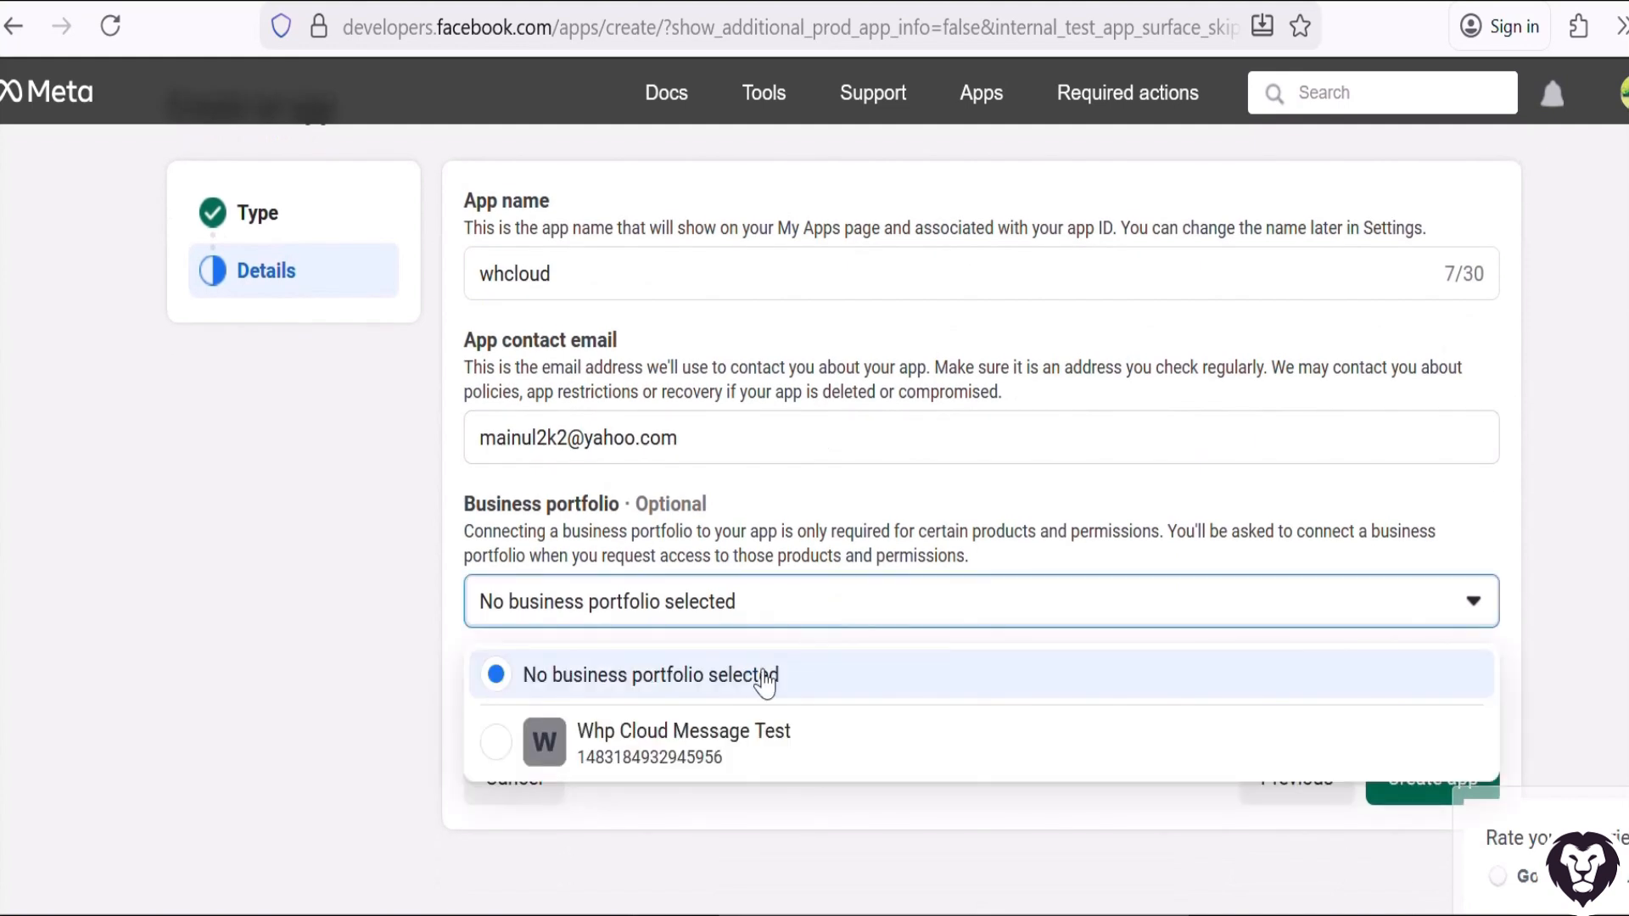
click(699, 753)
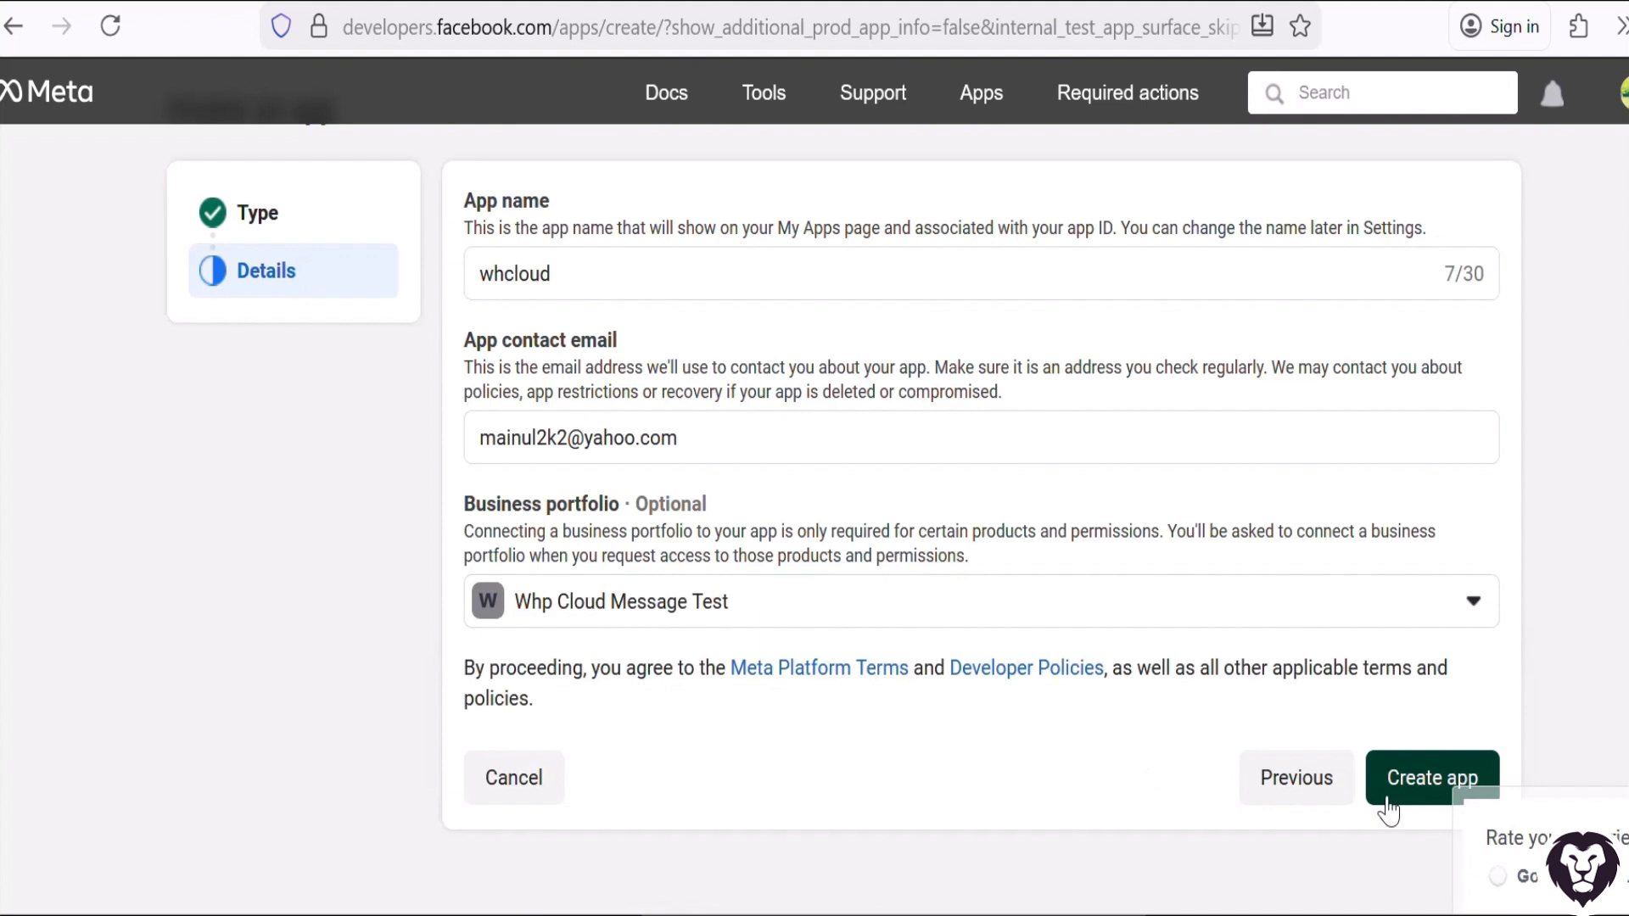
click(1387, 804)
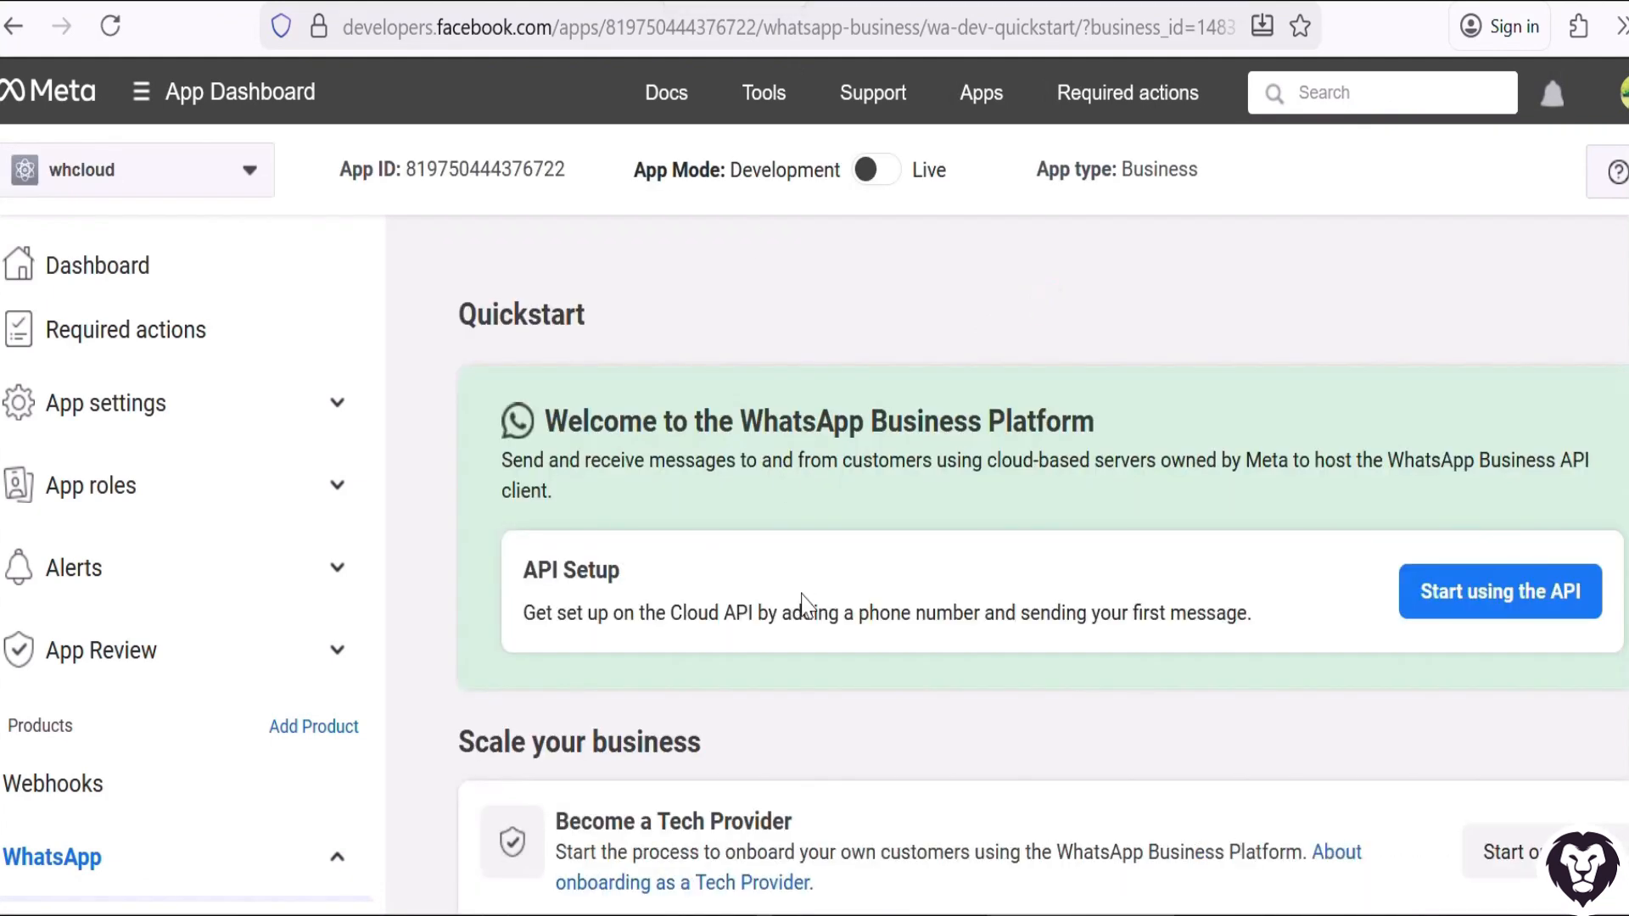
Open the API Setup page of the app's WhatsApp product.
scroll(776, 615, down, 4)
scroll(253, 761, down, 3)
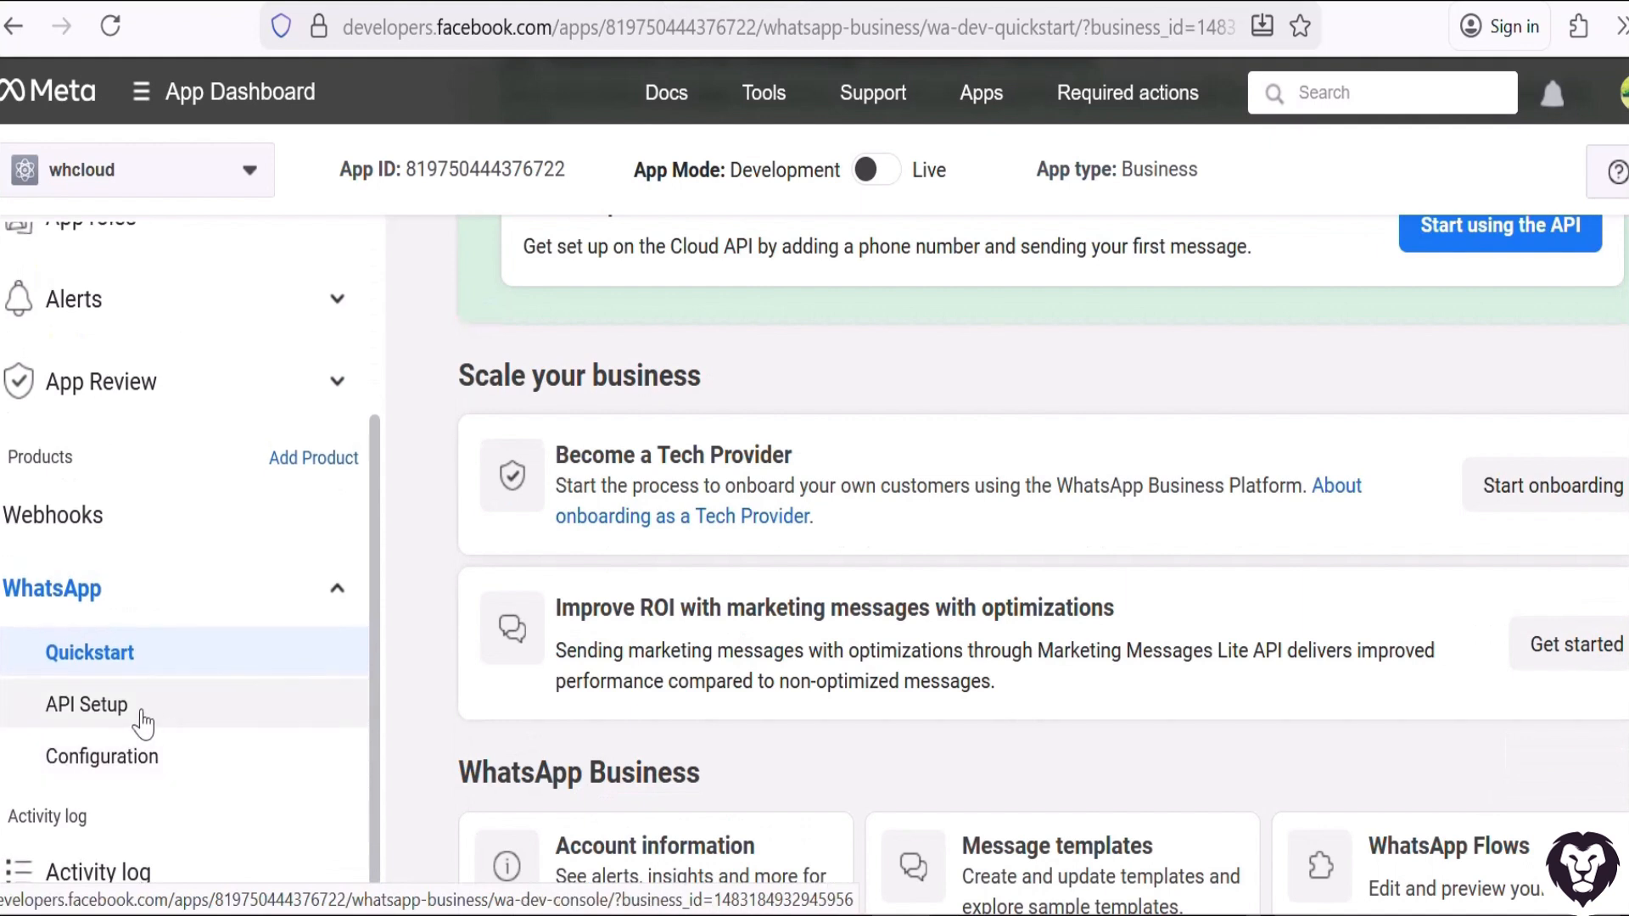
click(138, 717)
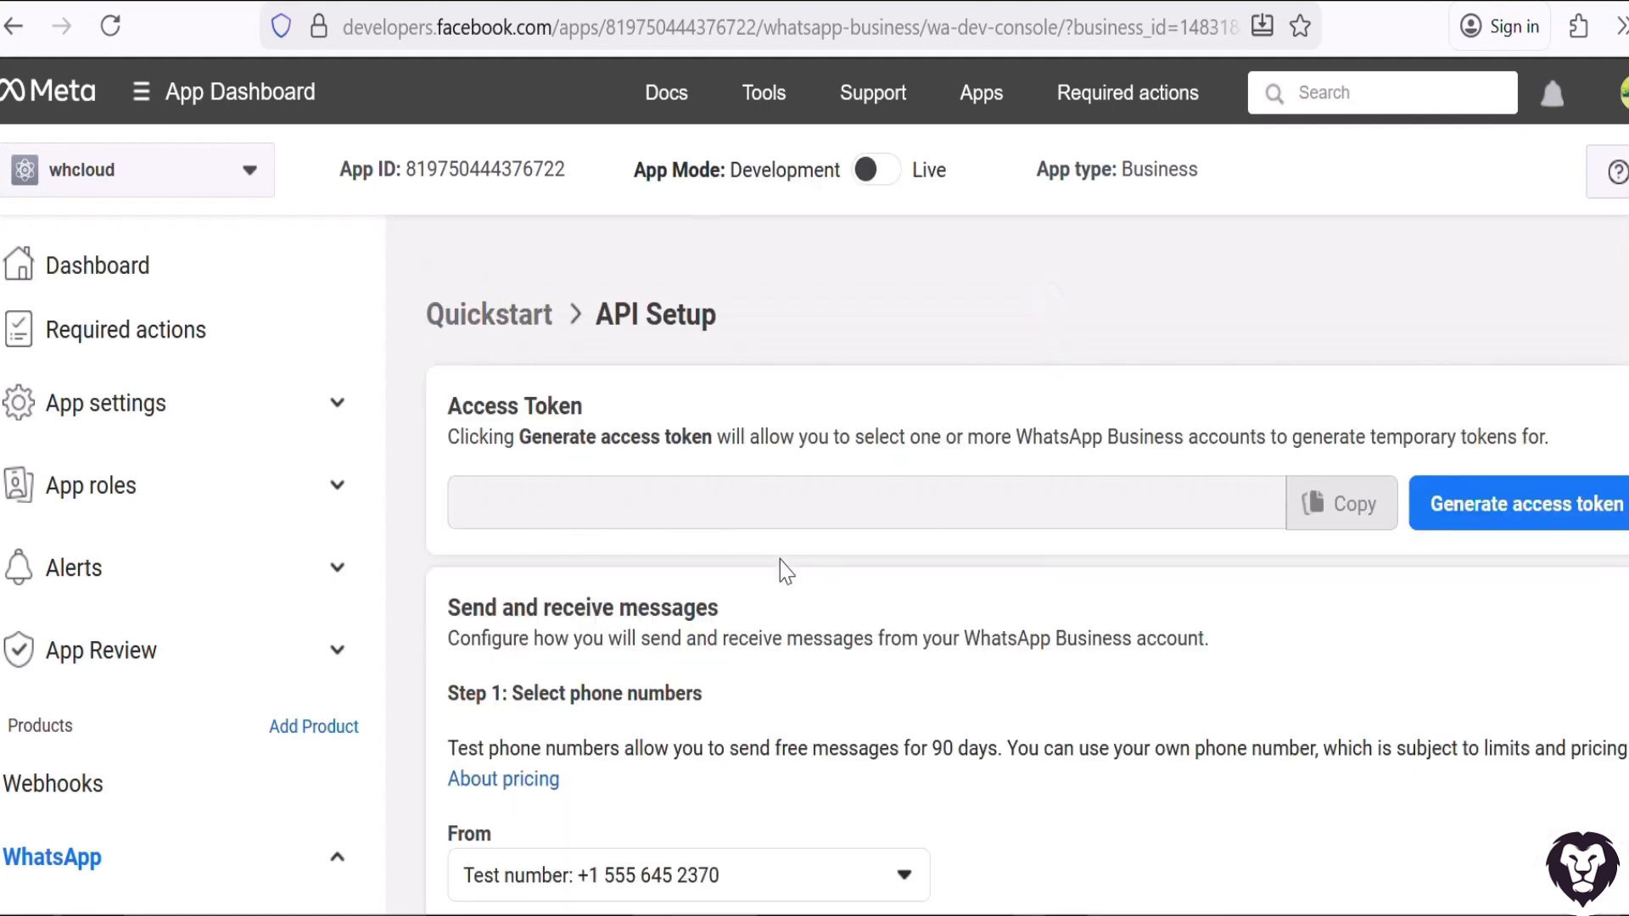
Start adding a new phone number as the sender for WhatsApp messages.
scroll(784, 571, down, 3)
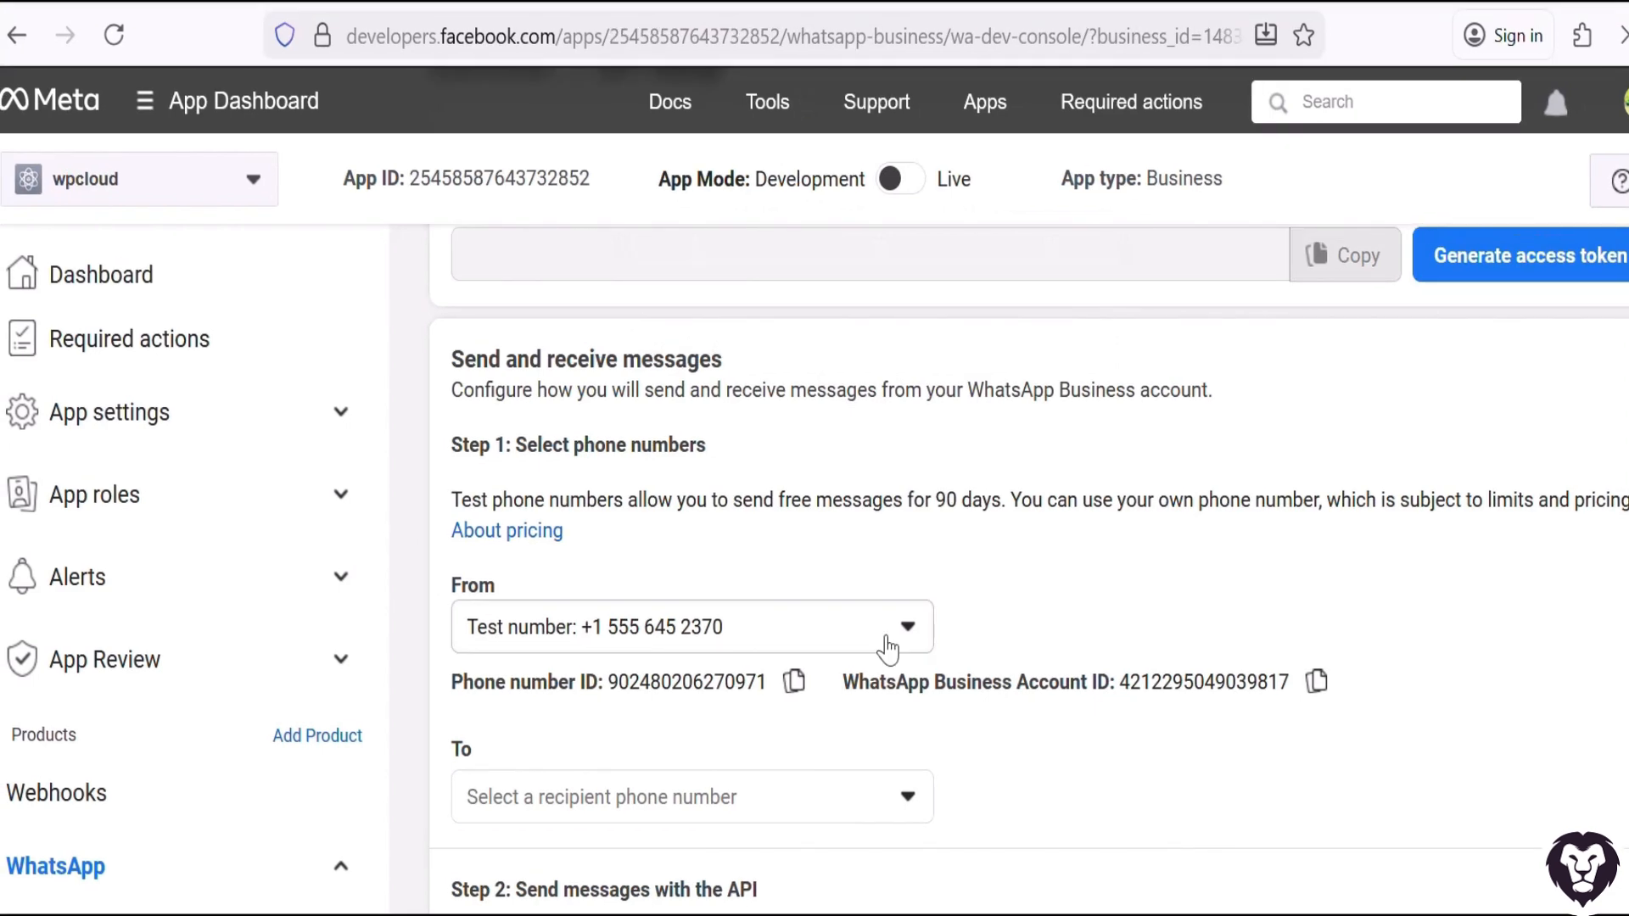
click(887, 649)
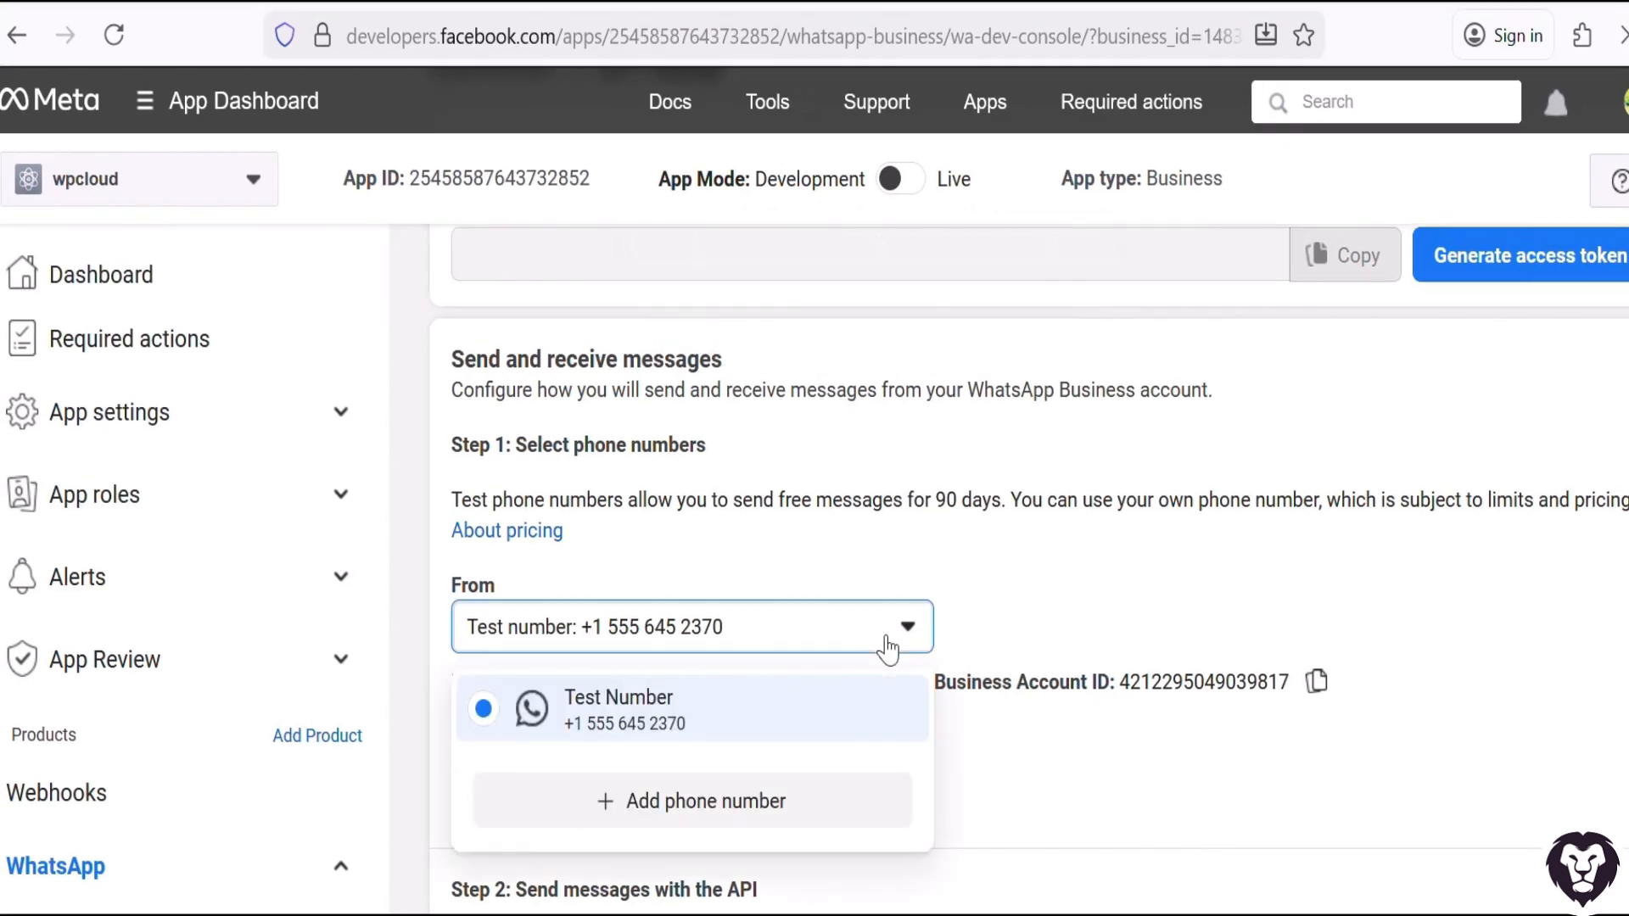
click(741, 806)
Set the country to United States of America in the business information form.
click(694, 346)
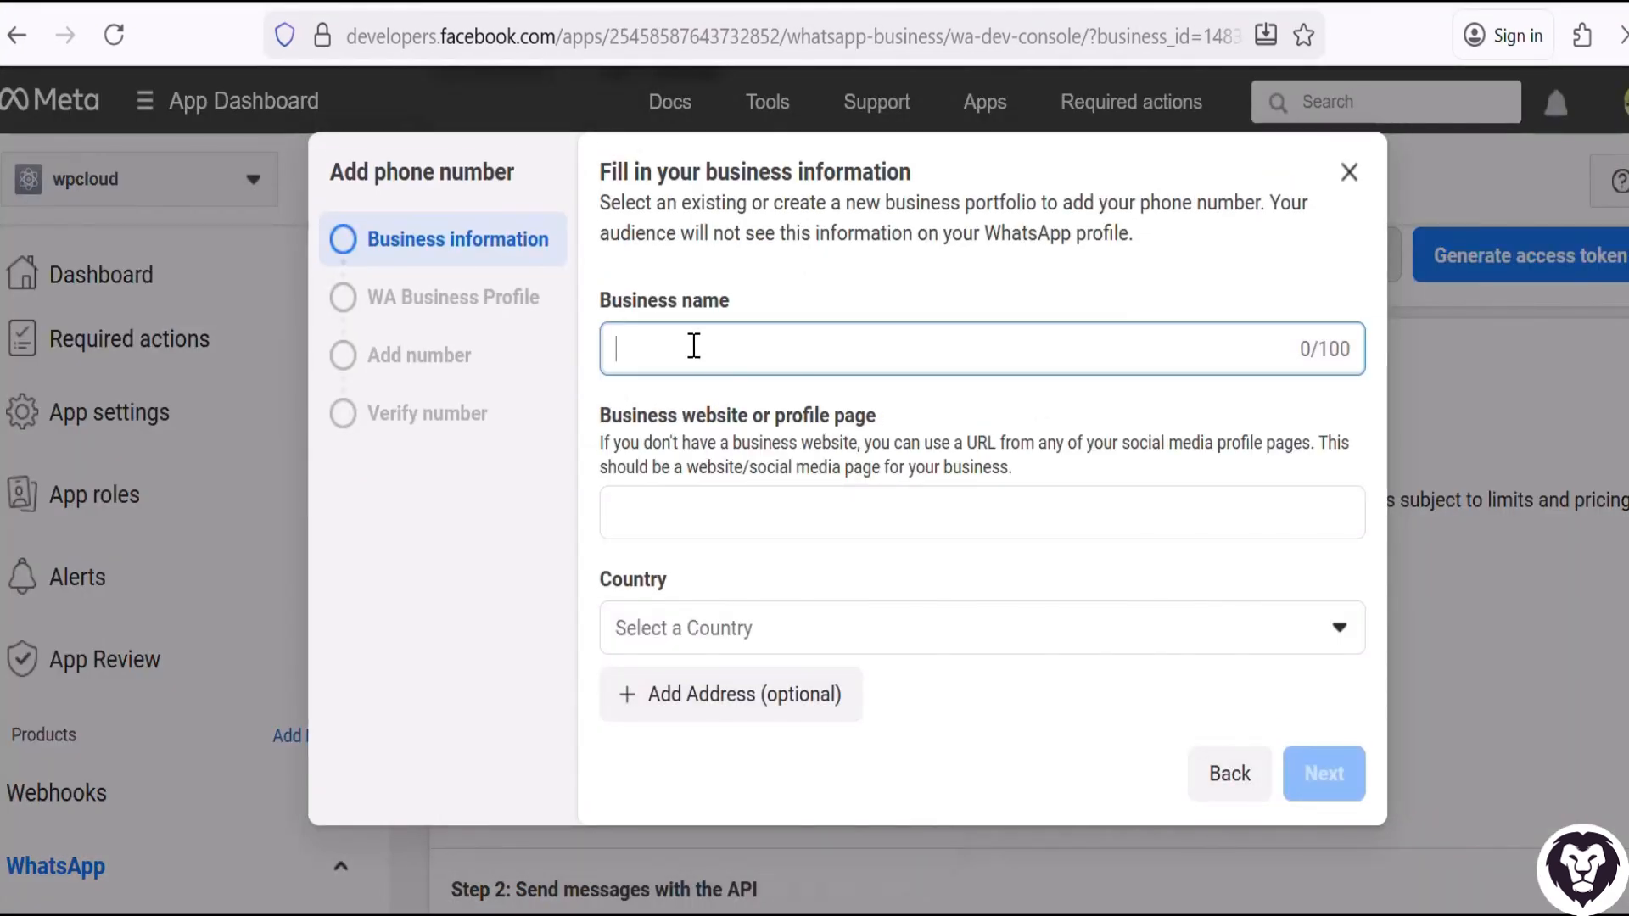
click(767, 502)
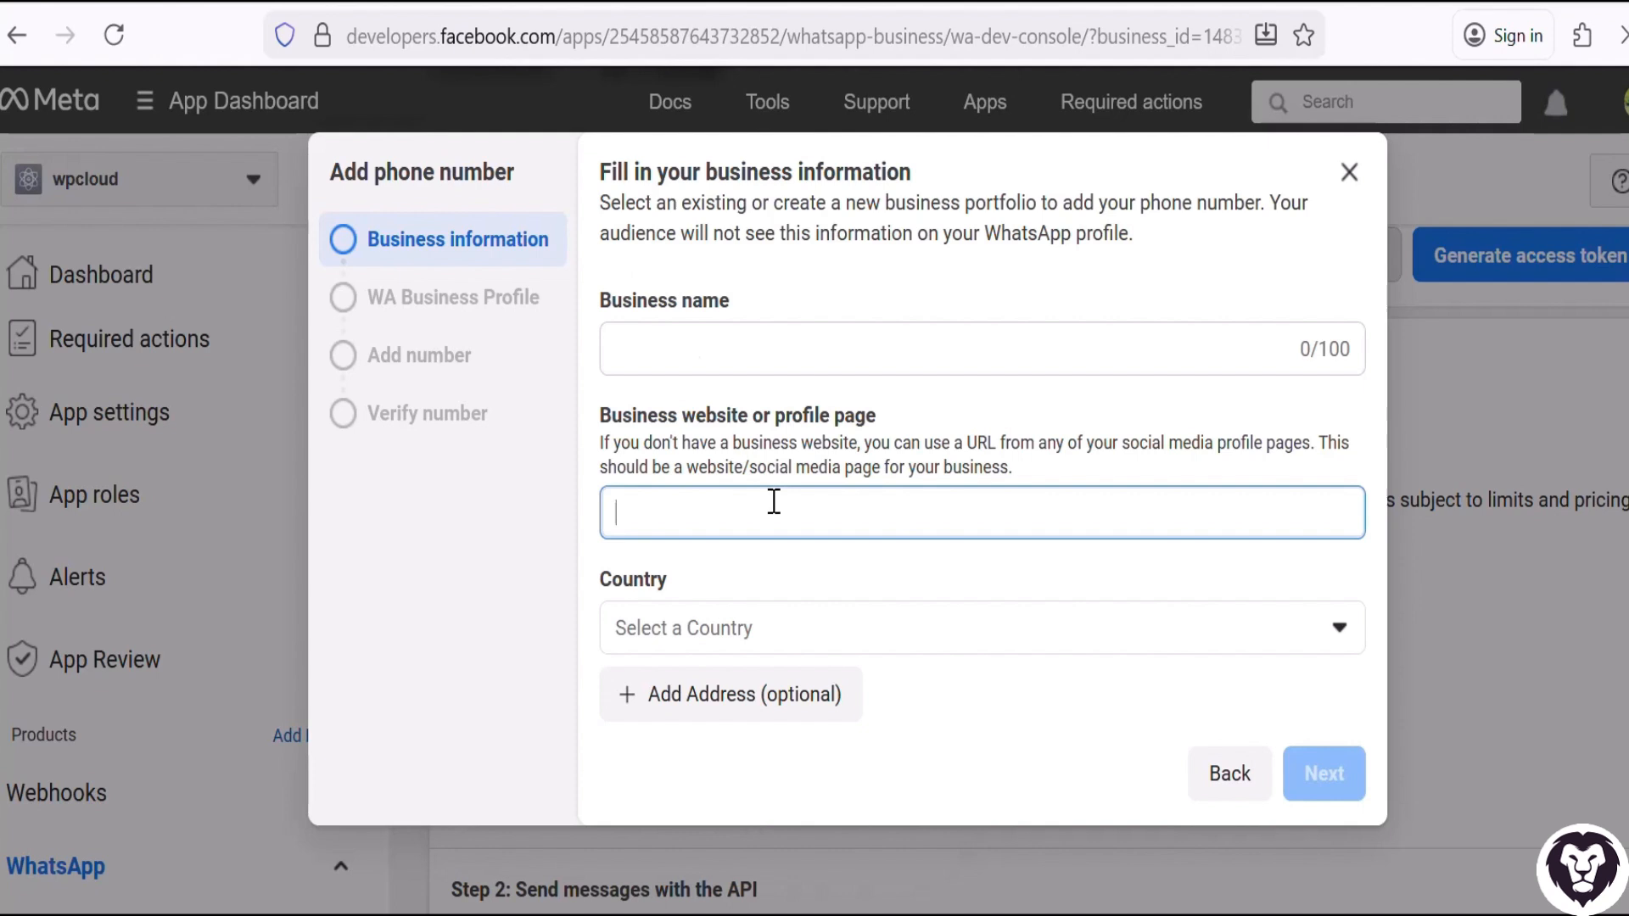
click(760, 635)
click(763, 632)
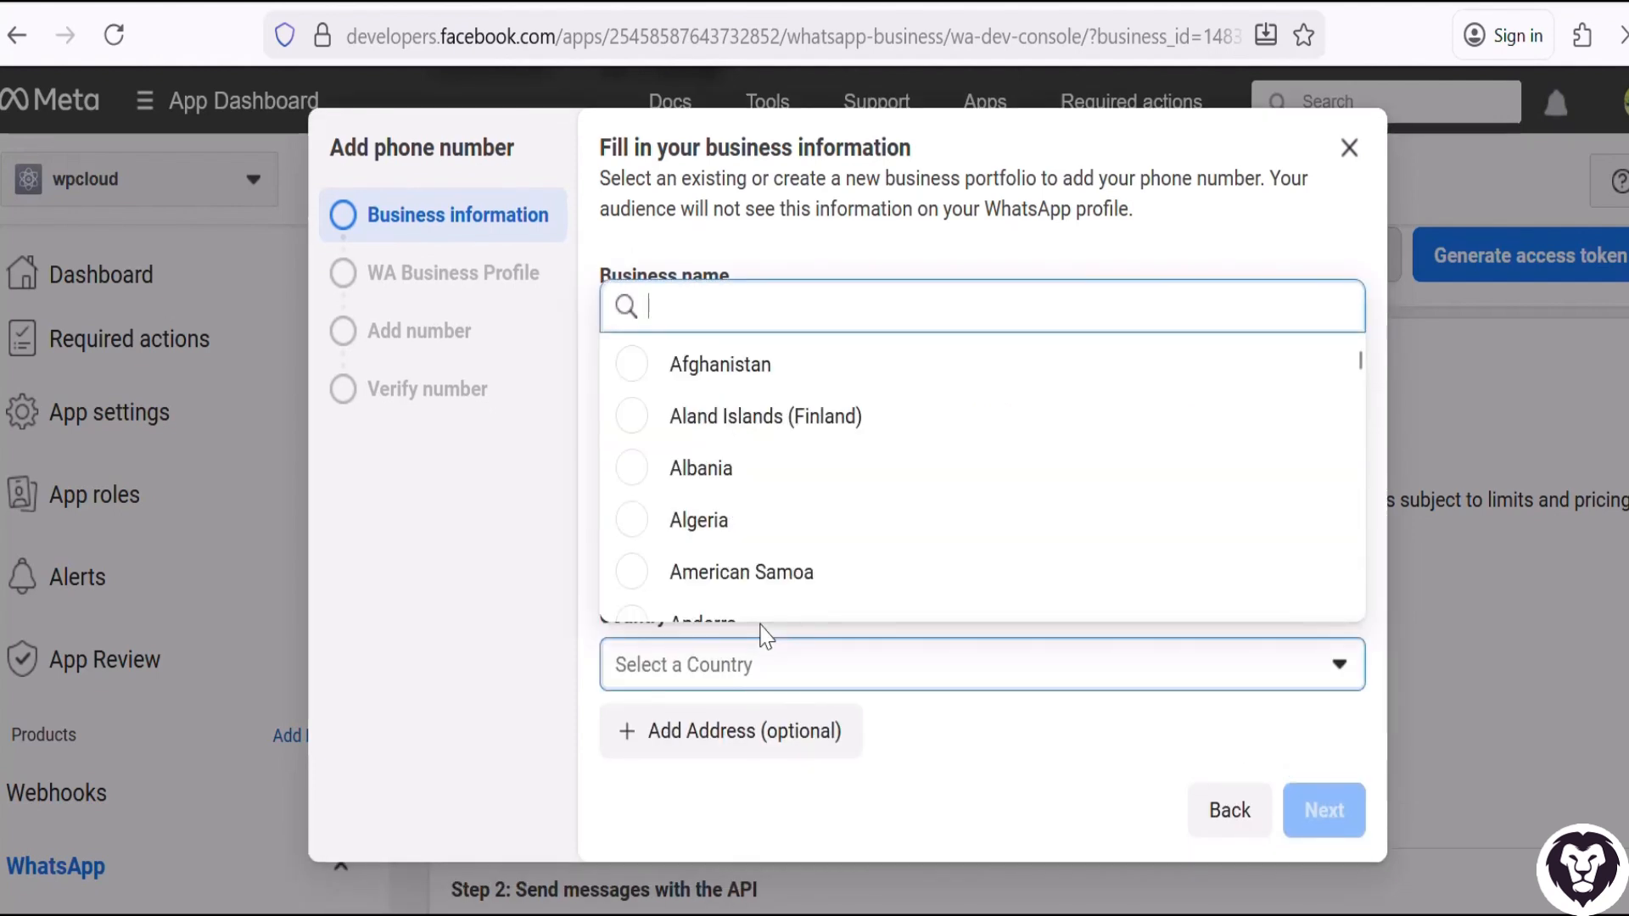
text(us)
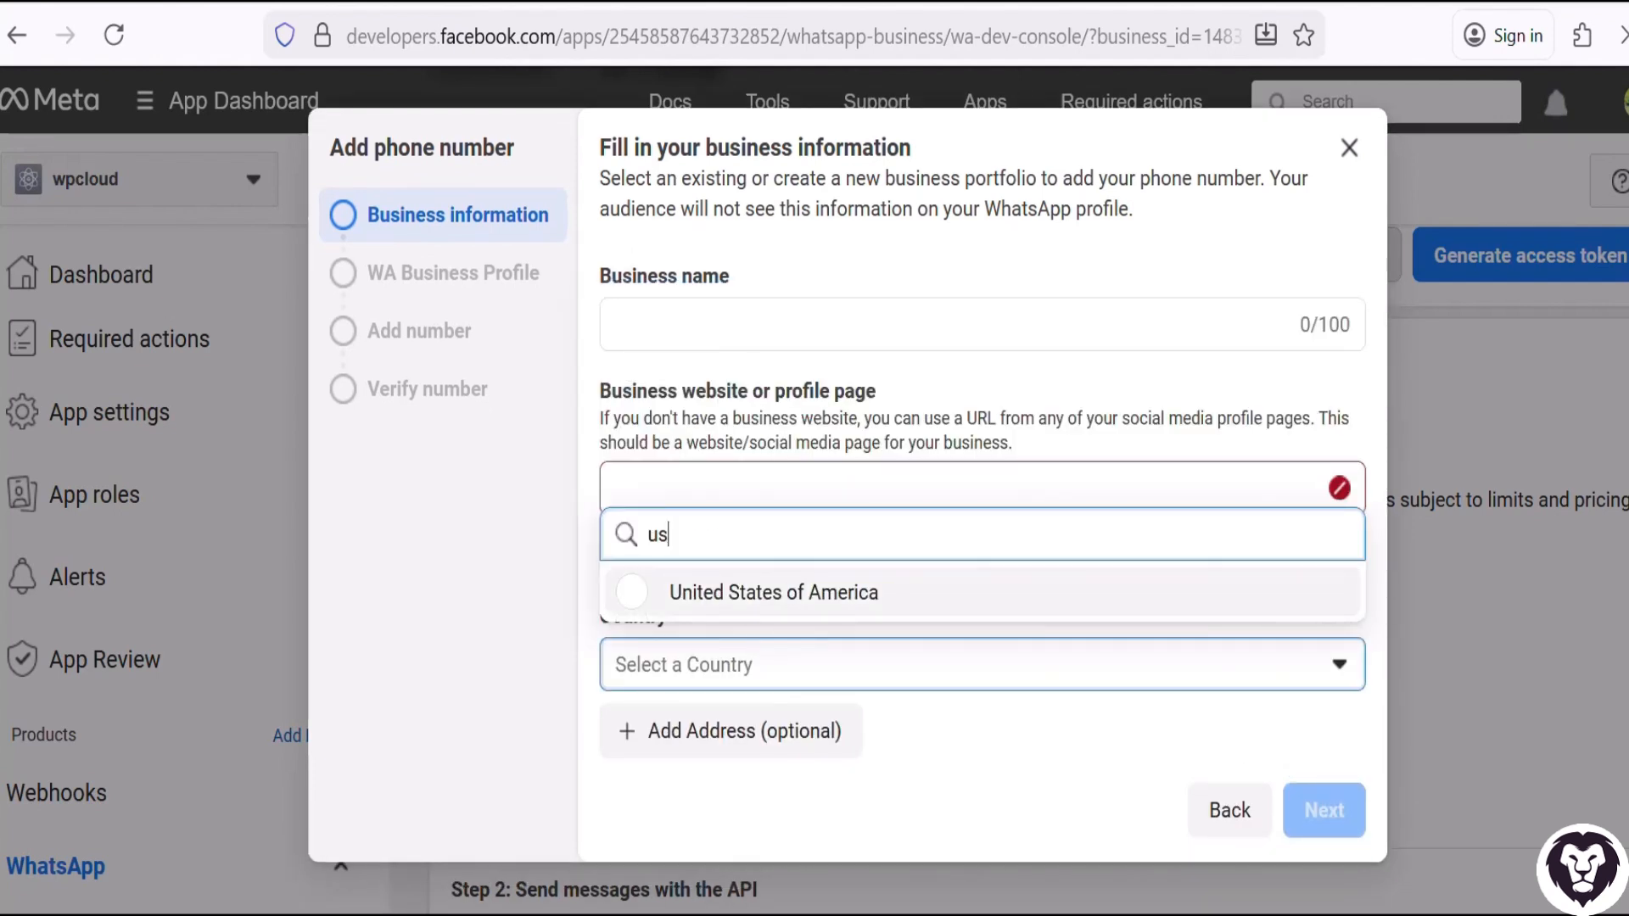
click(770, 592)
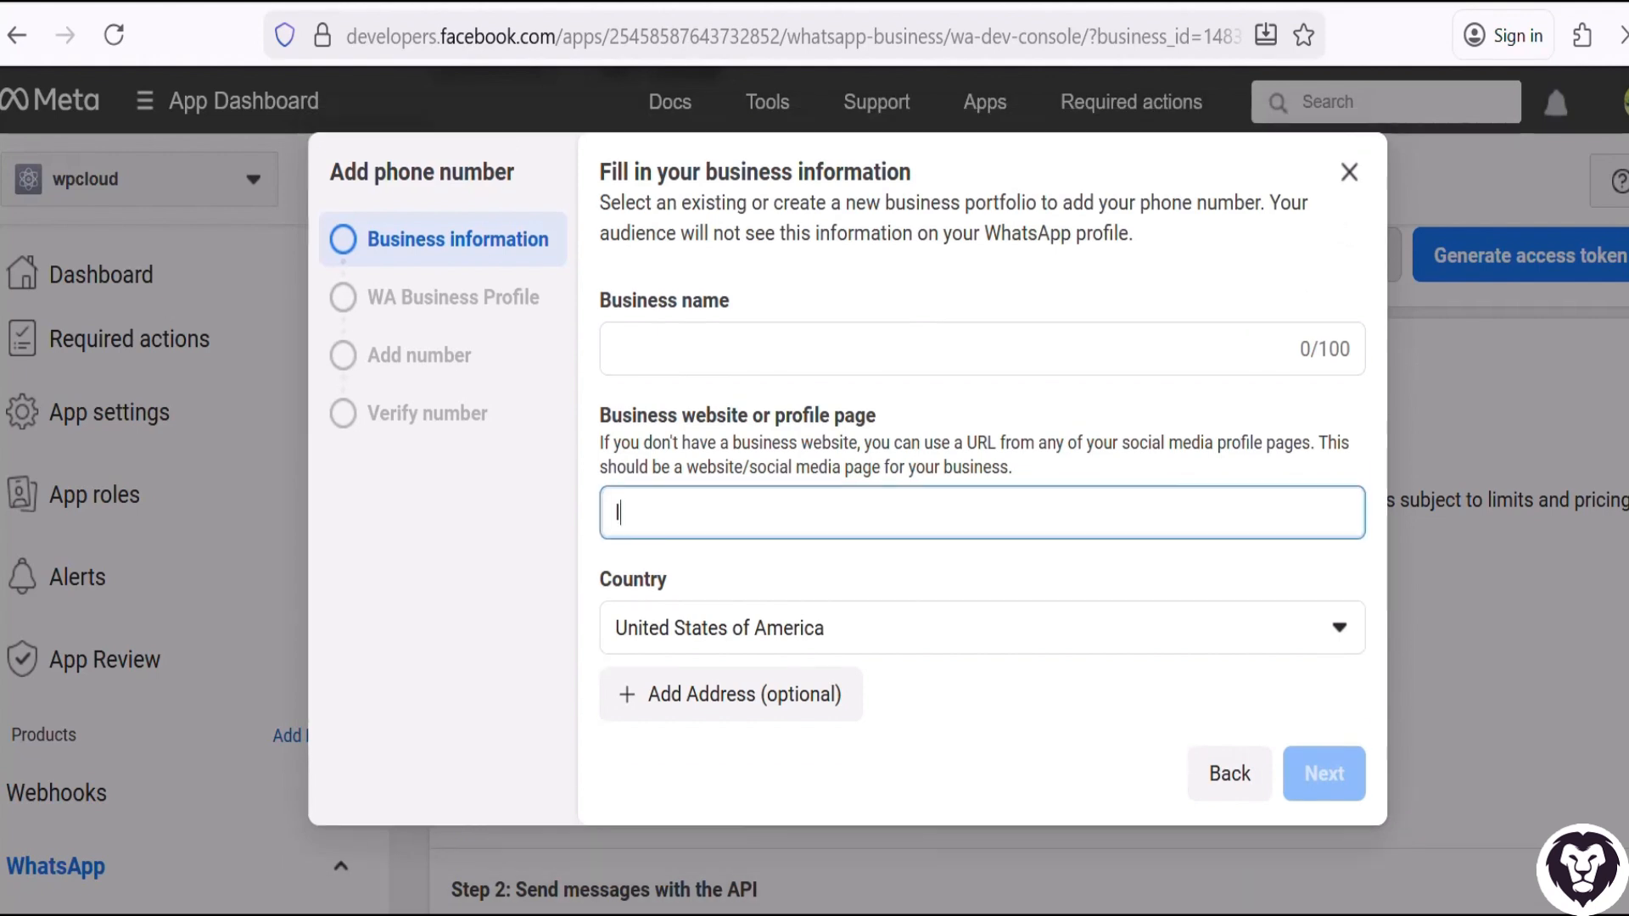
text(https://lion-cod)
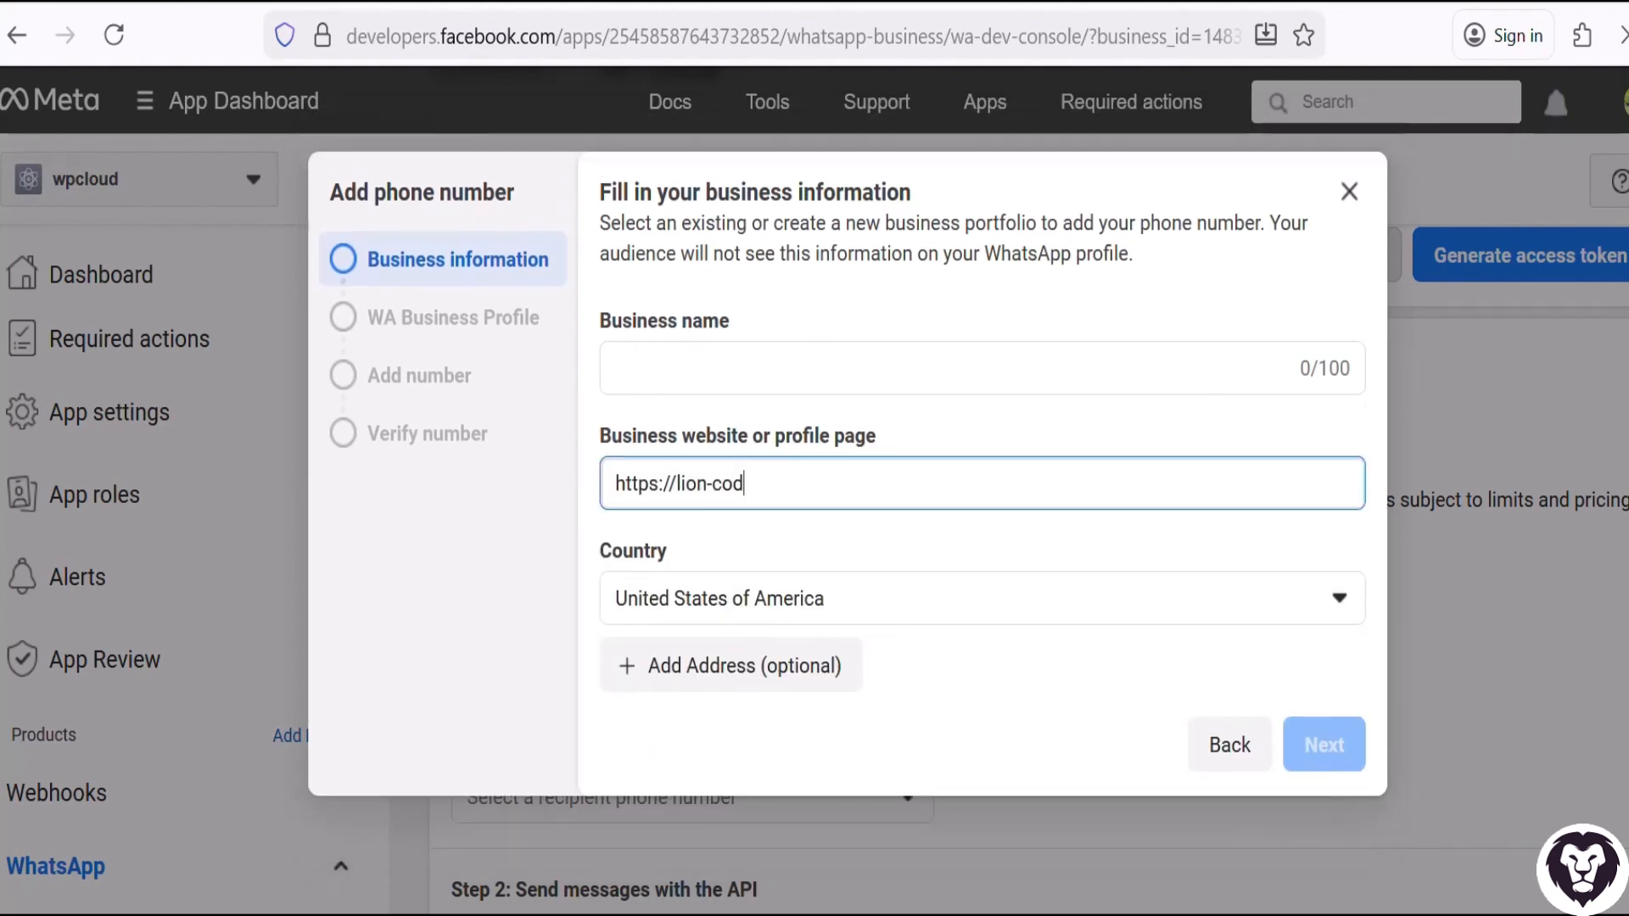
text(er)
key(BackSpace)
text(ers.com)
Enter lioncoders as the business name.
click(1065, 364)
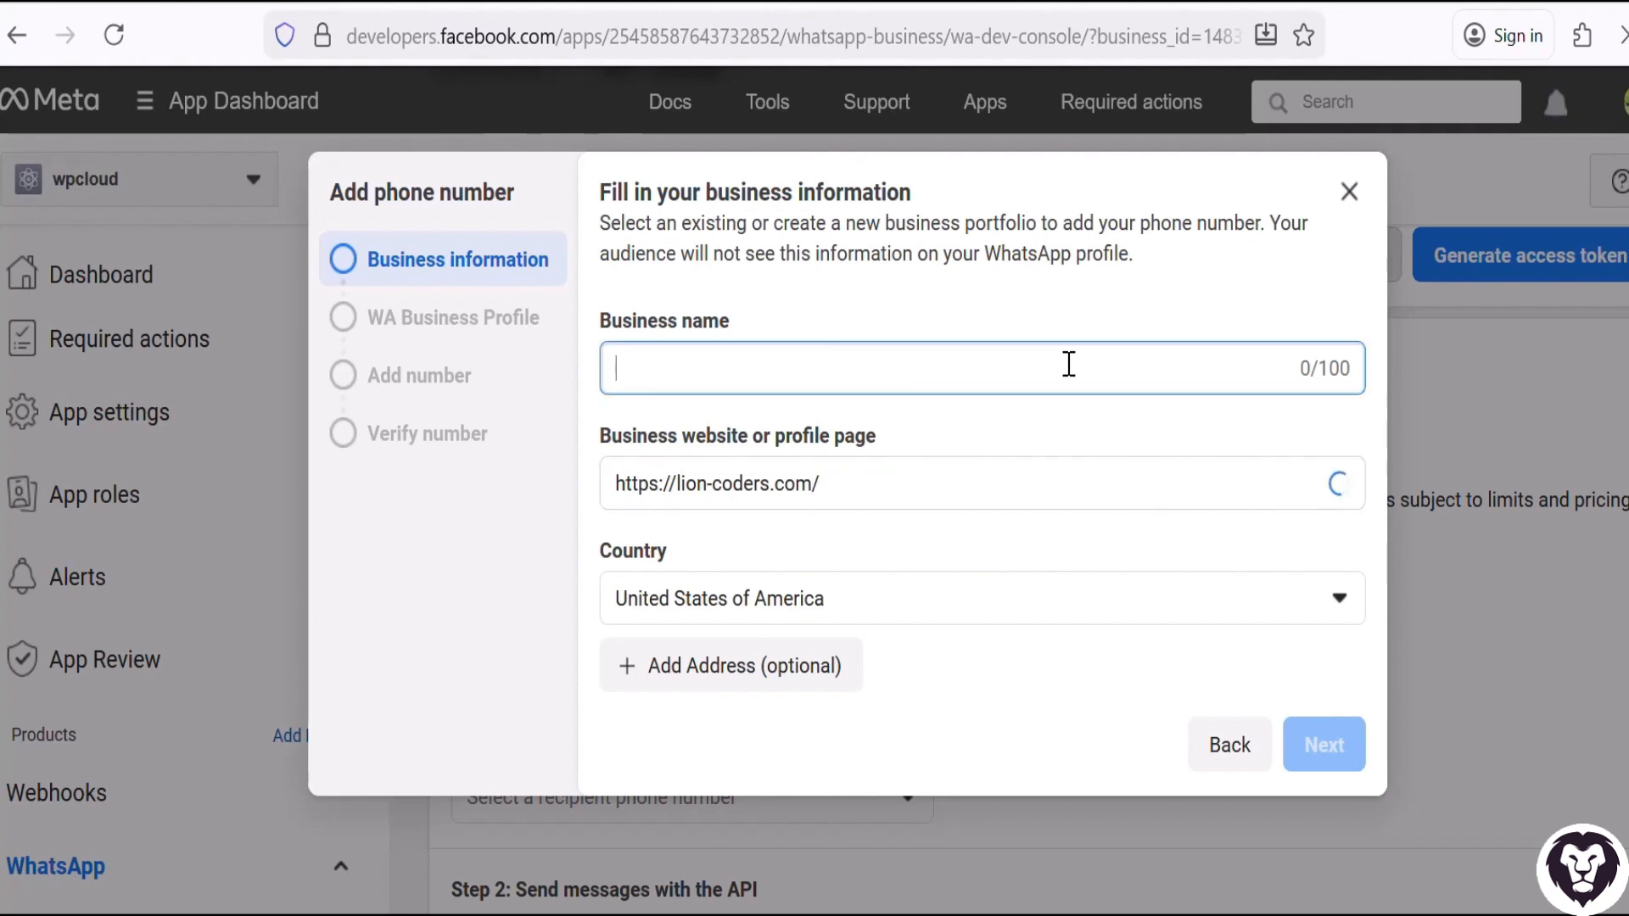
text(lioncoder)
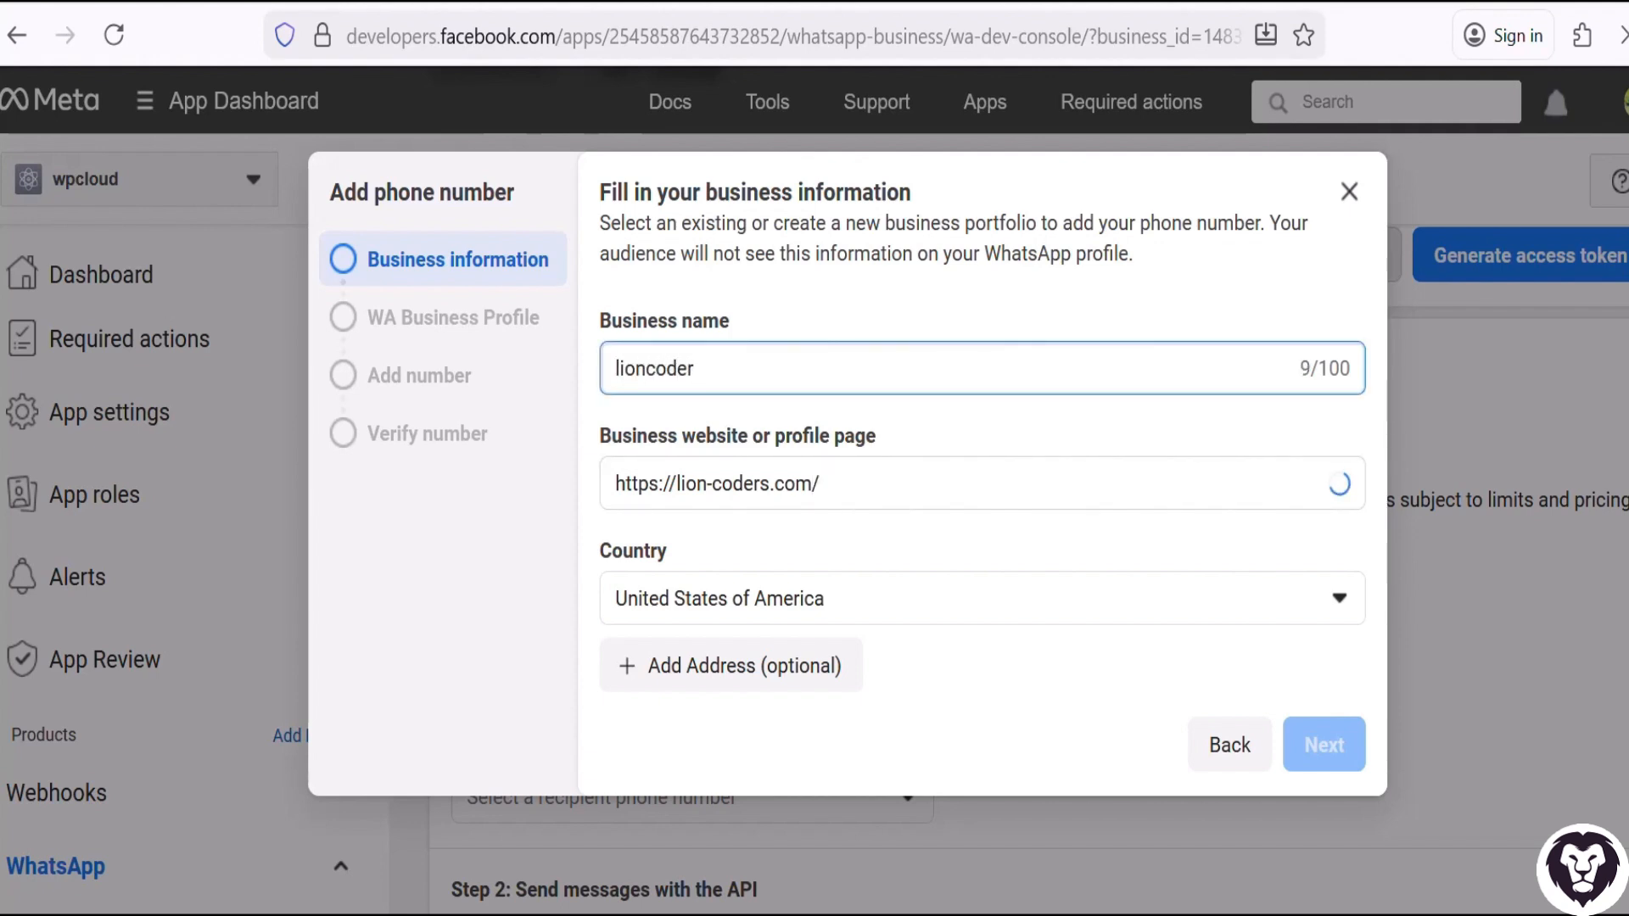
text(s)
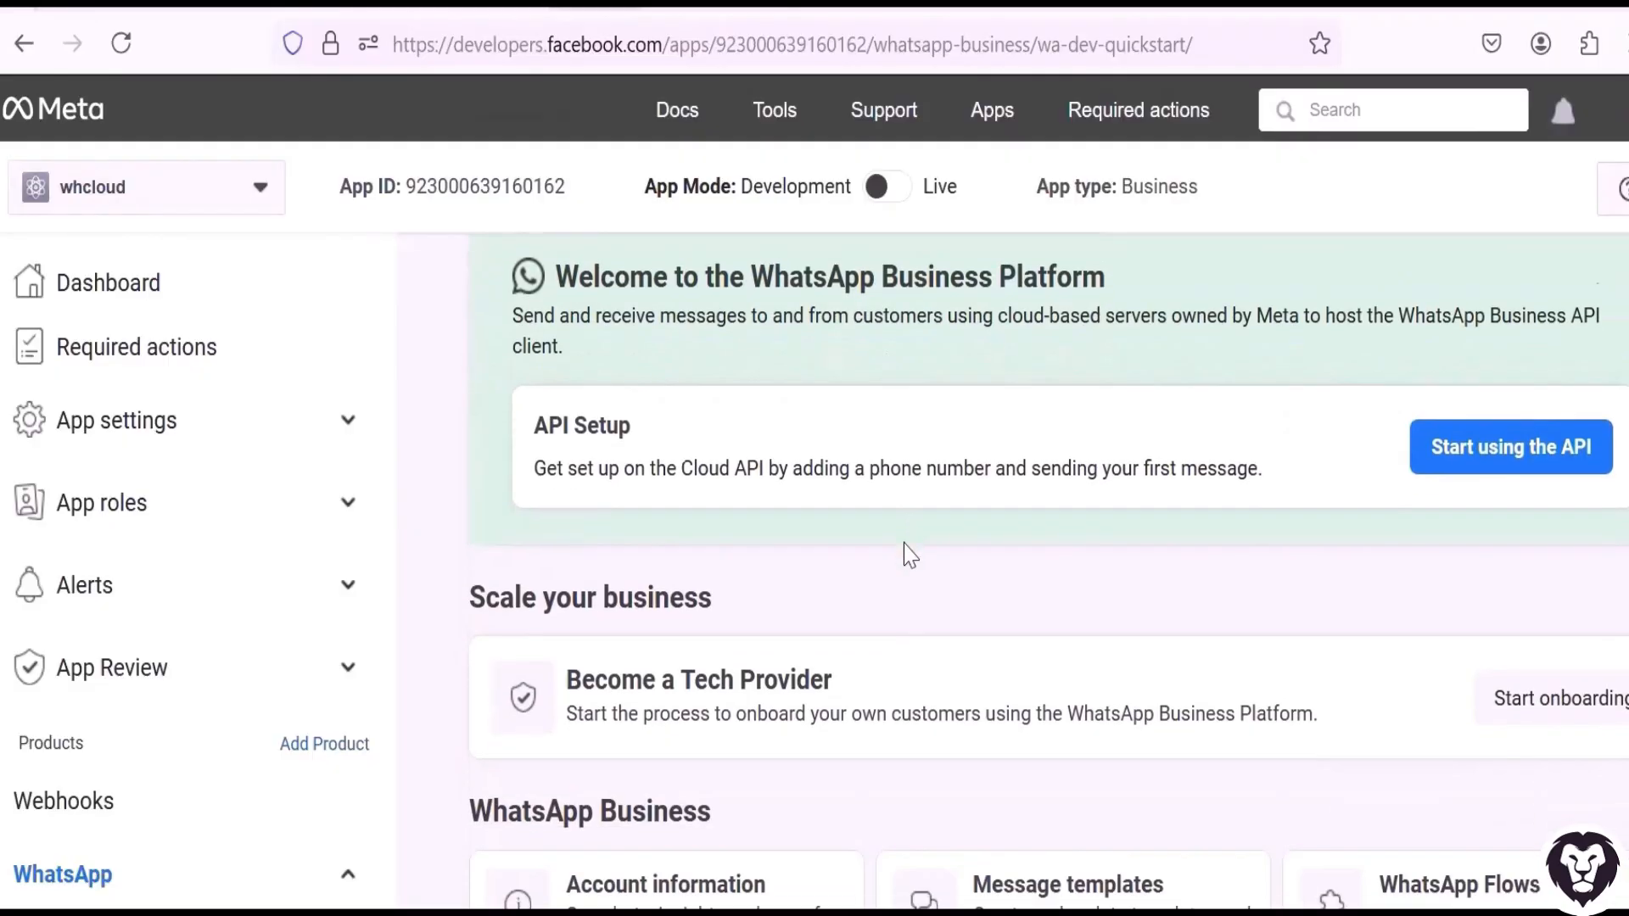
Open the WhatsApp Business account information, and from there go to System Users in the Lion Shop business settings.
scroll(905, 553, down, 3)
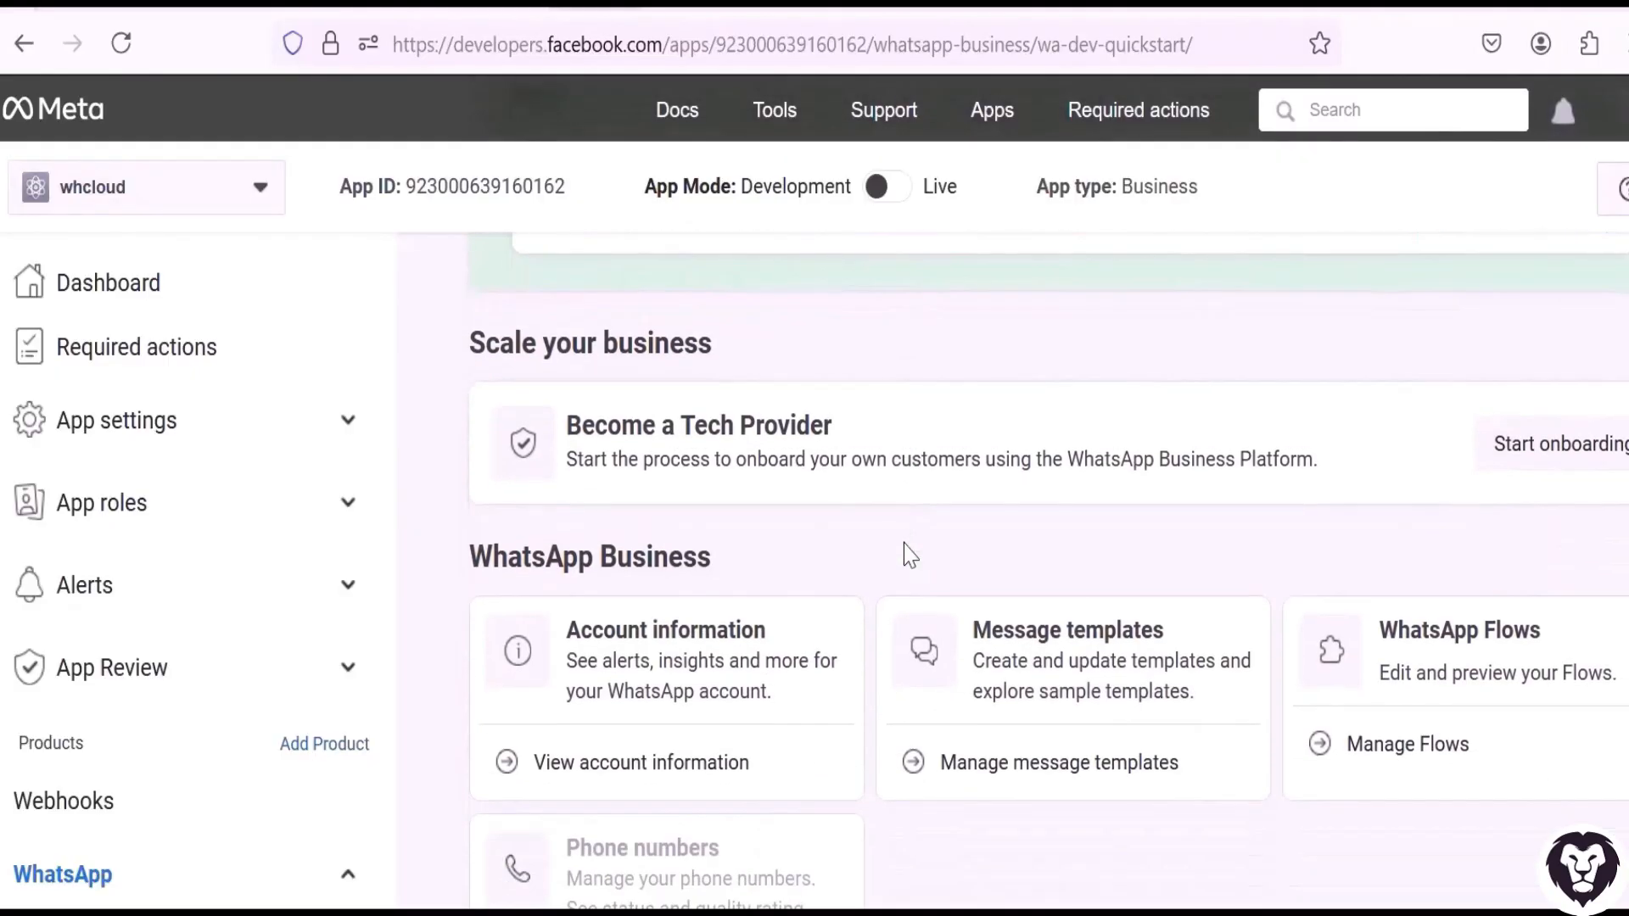
click(691, 646)
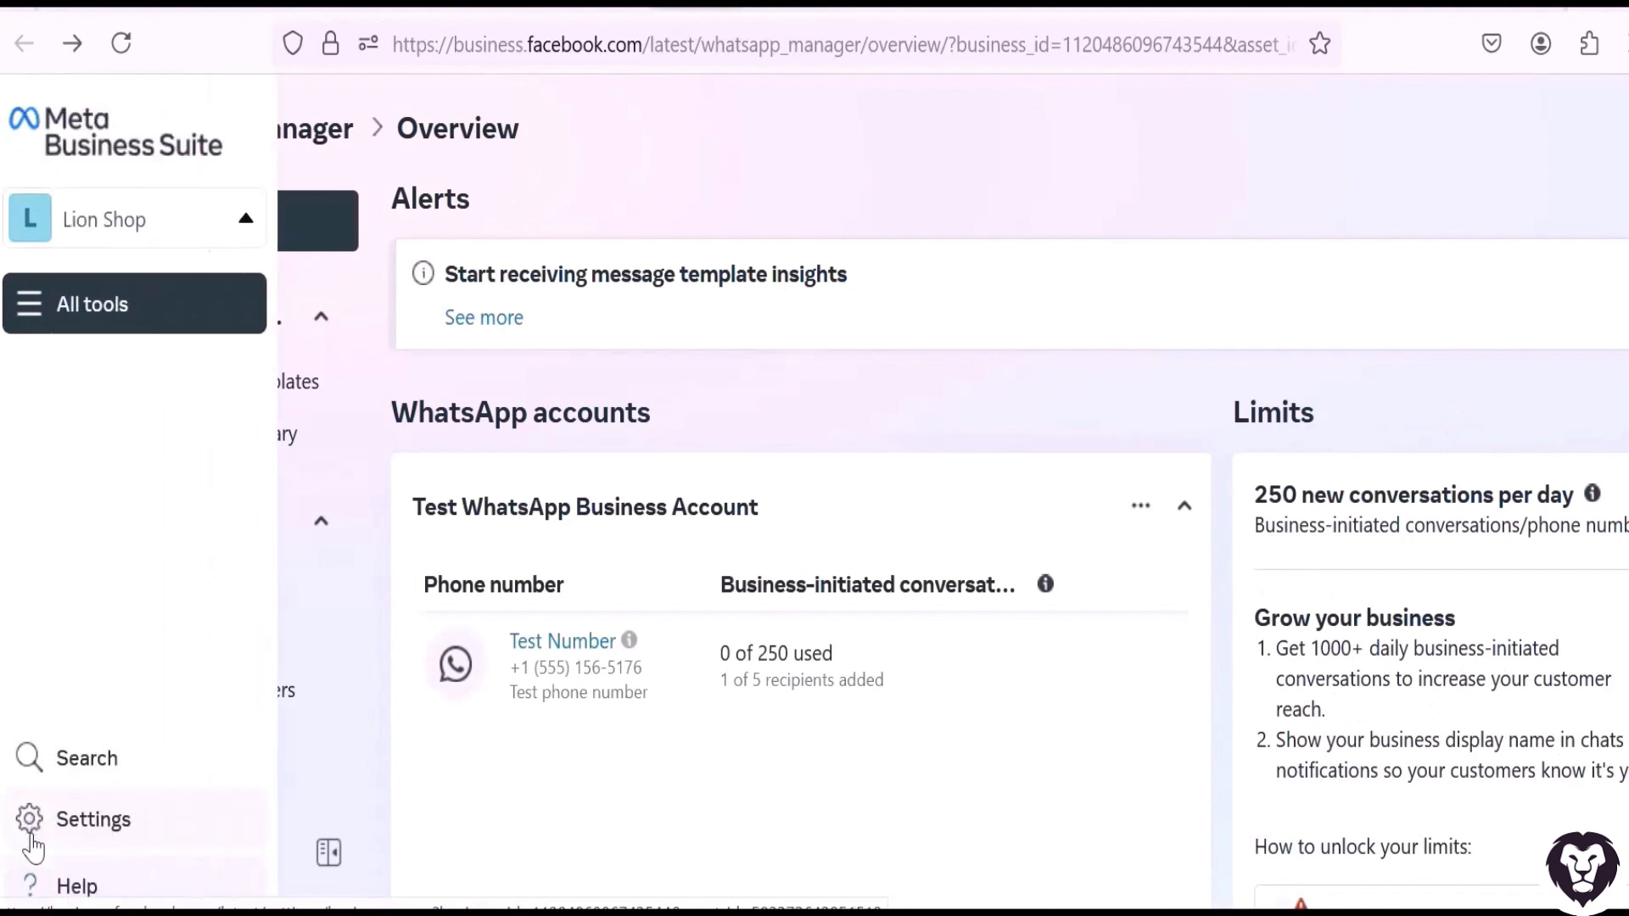
click(51, 840)
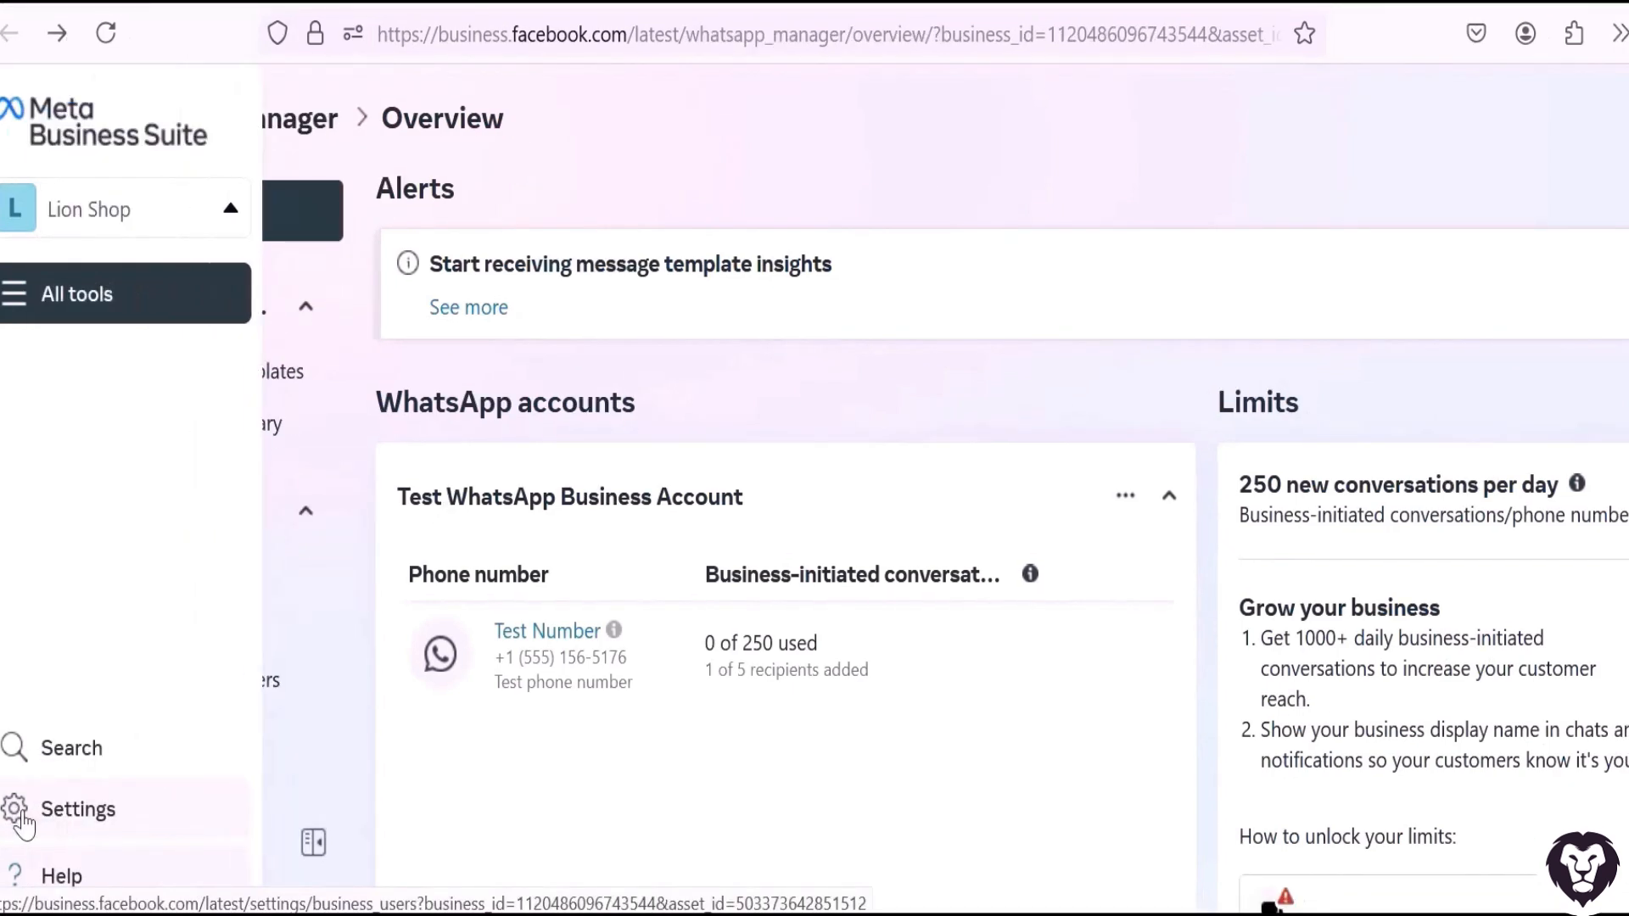
click(24, 821)
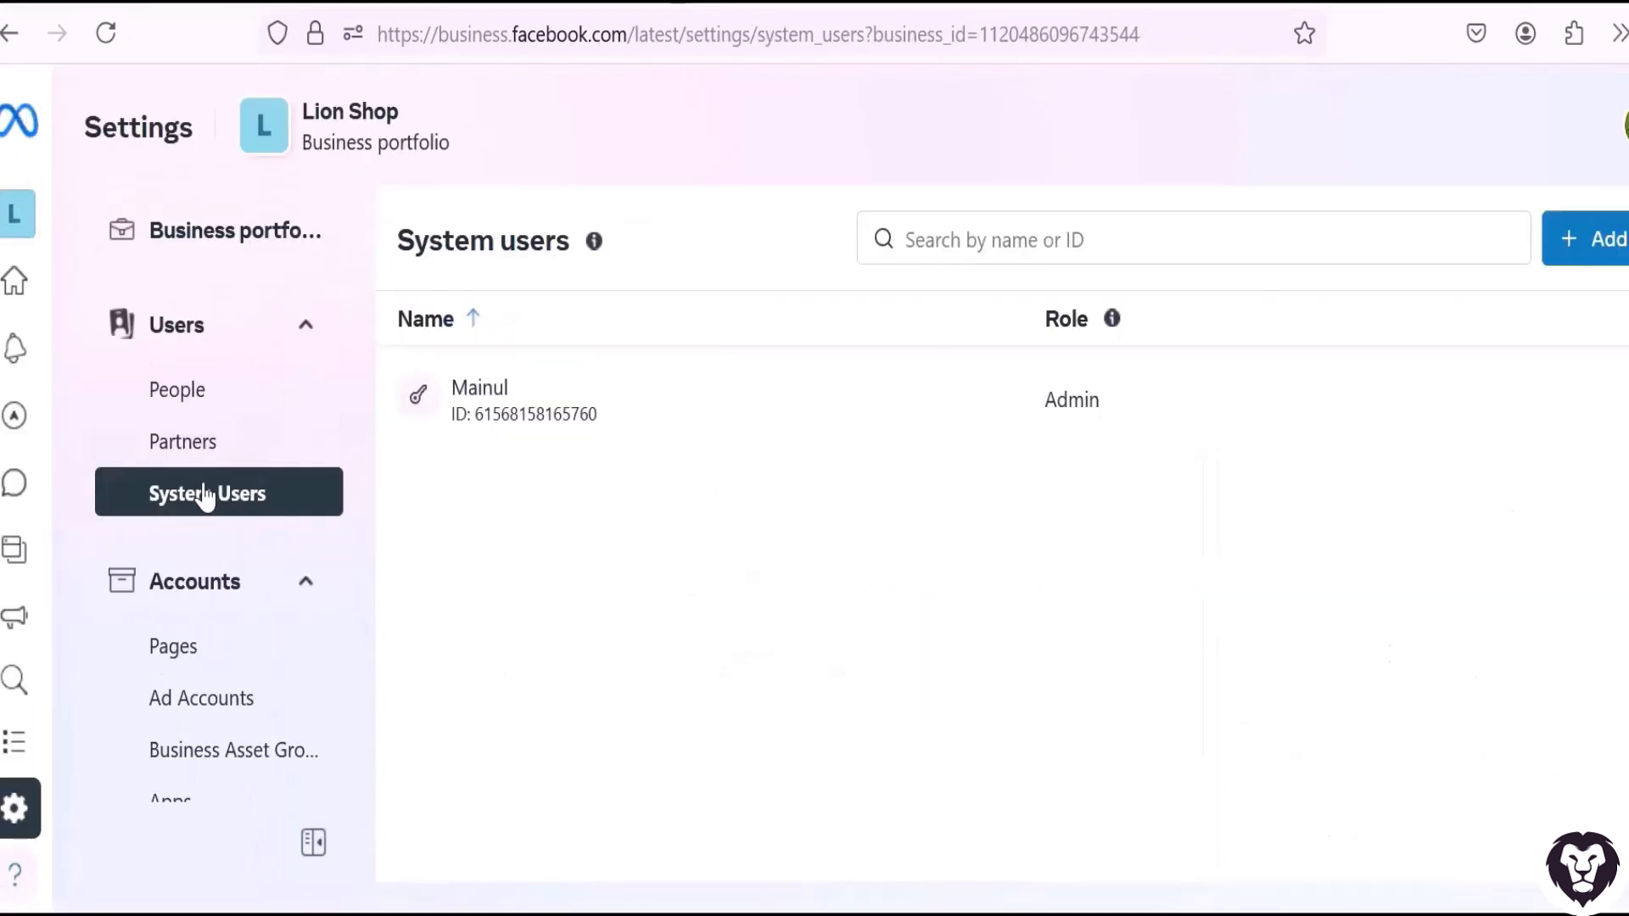
click(498, 407)
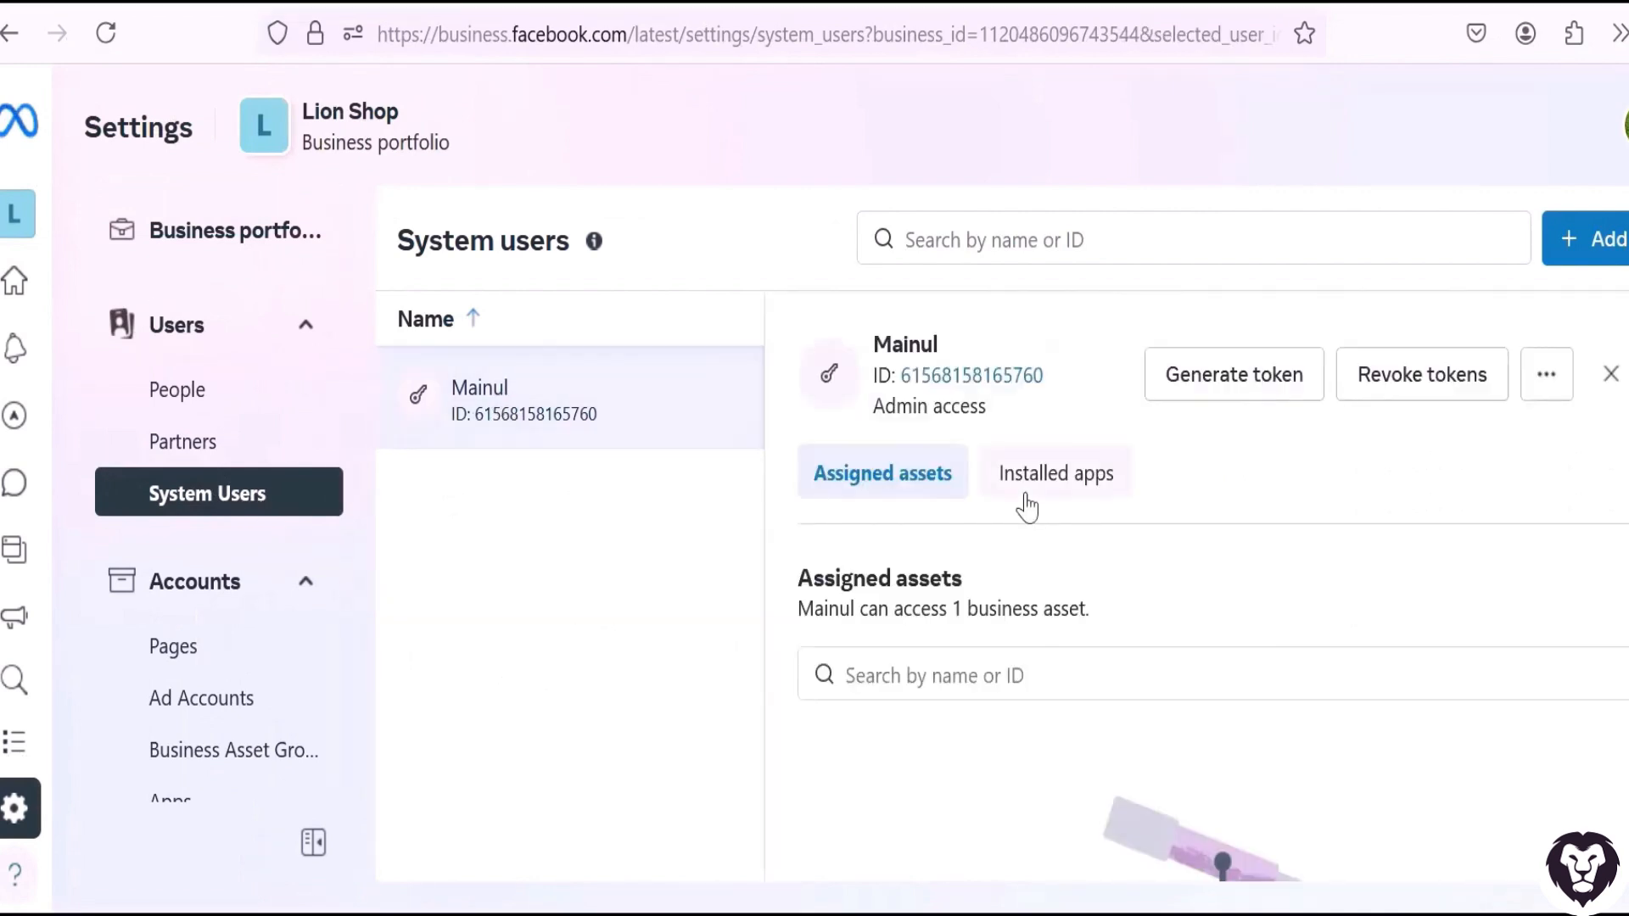
Examine the role options in the system user creation form and close it without creating a user.
click(1588, 239)
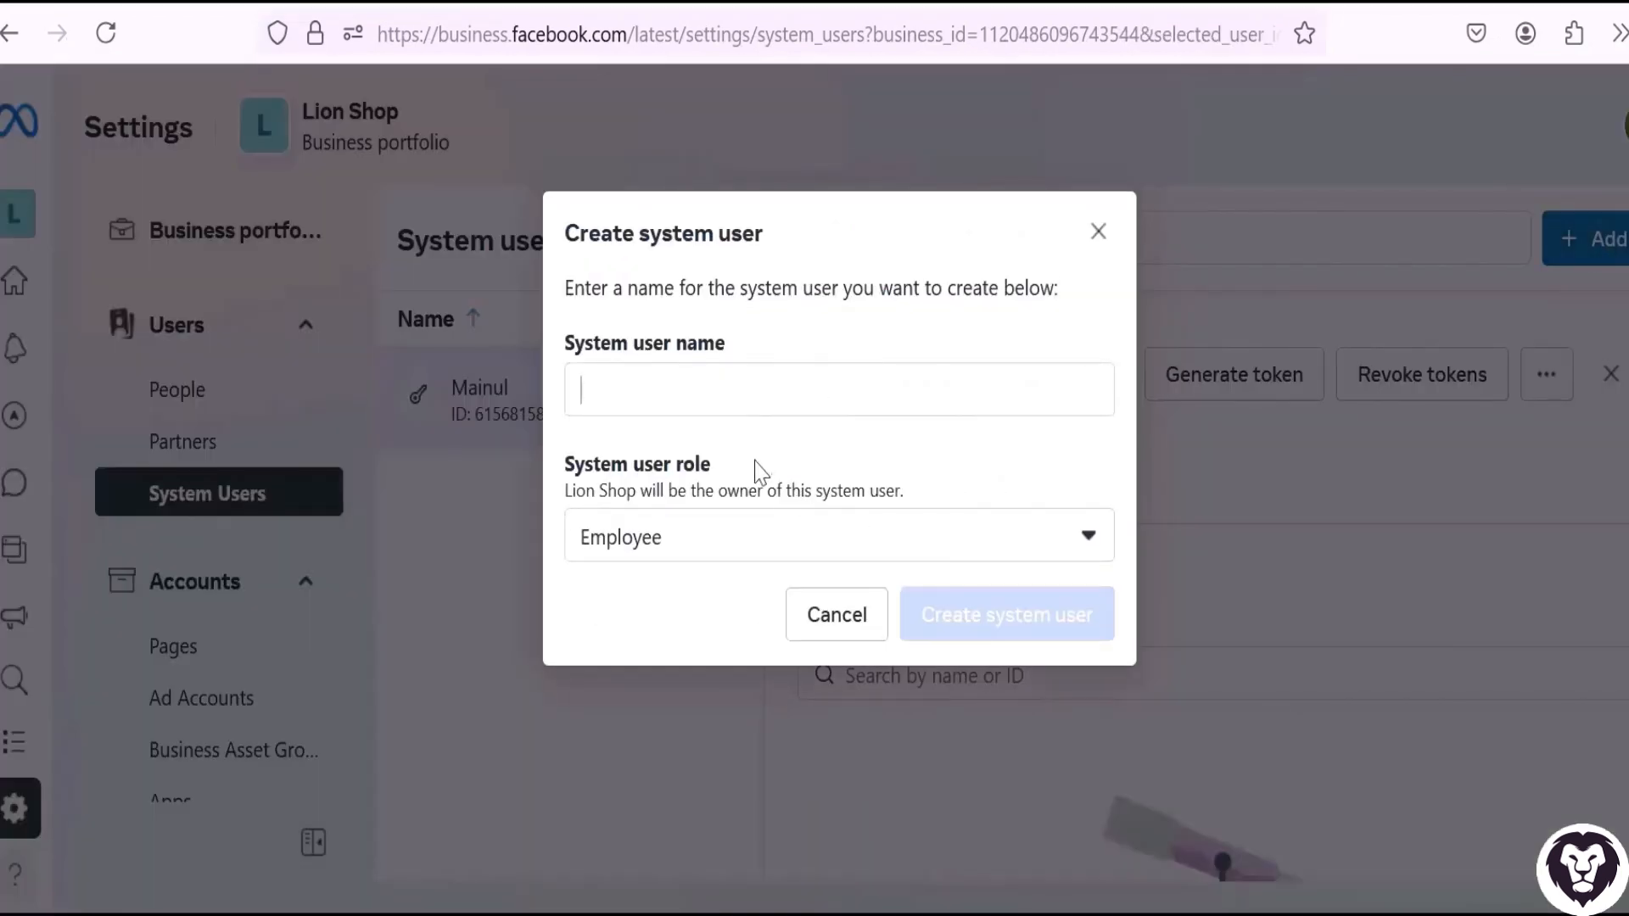
click(707, 555)
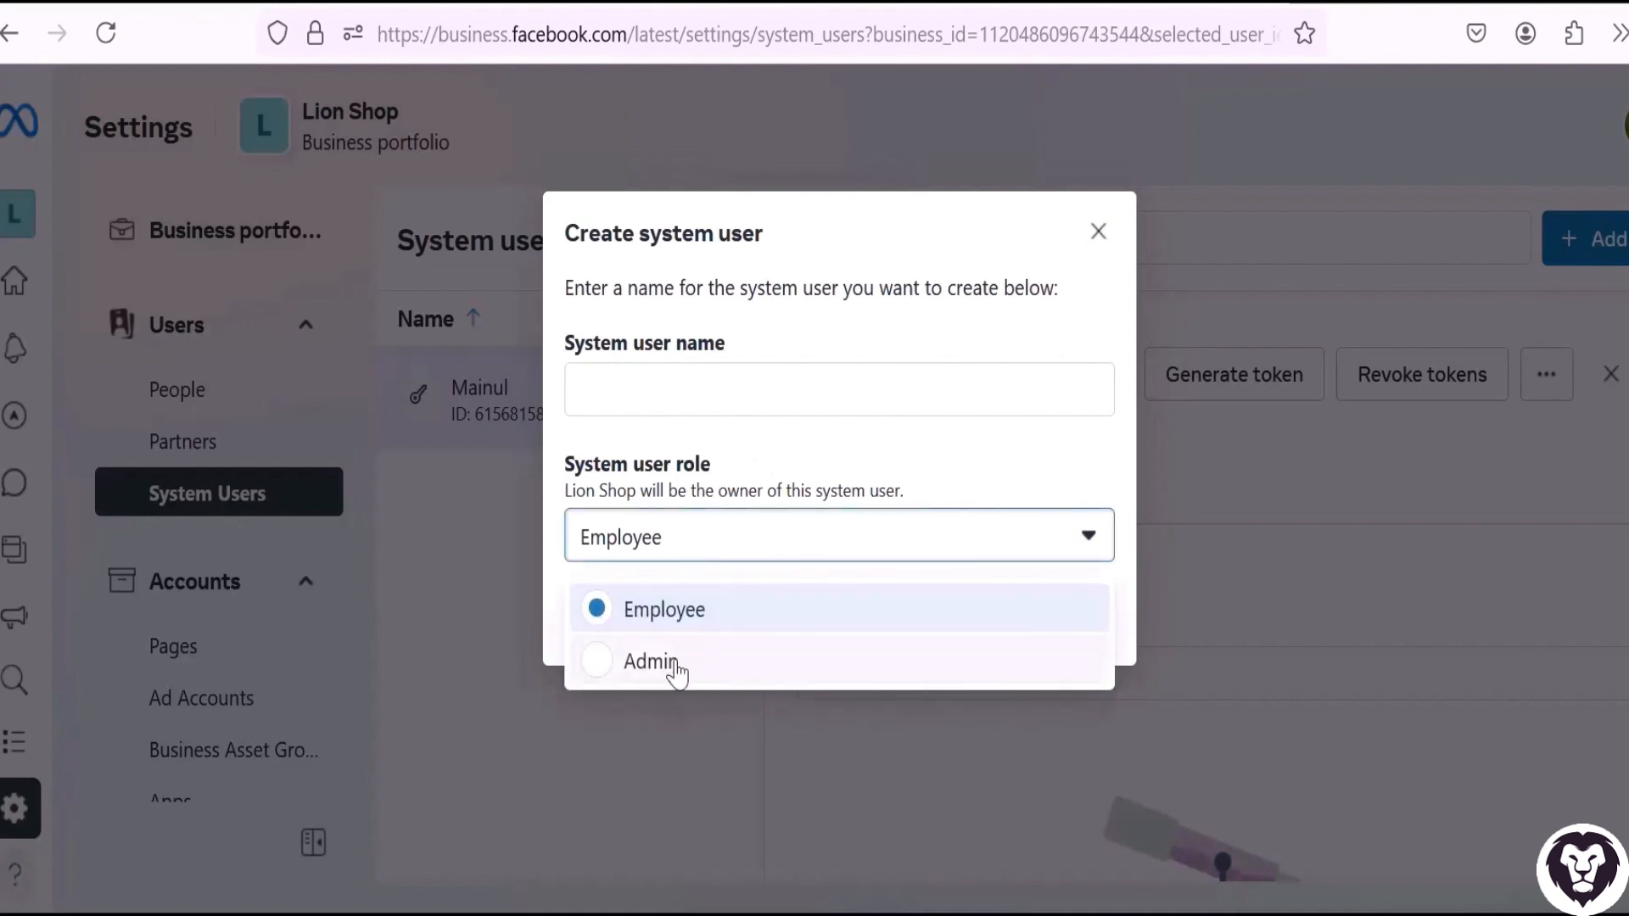
click(1099, 232)
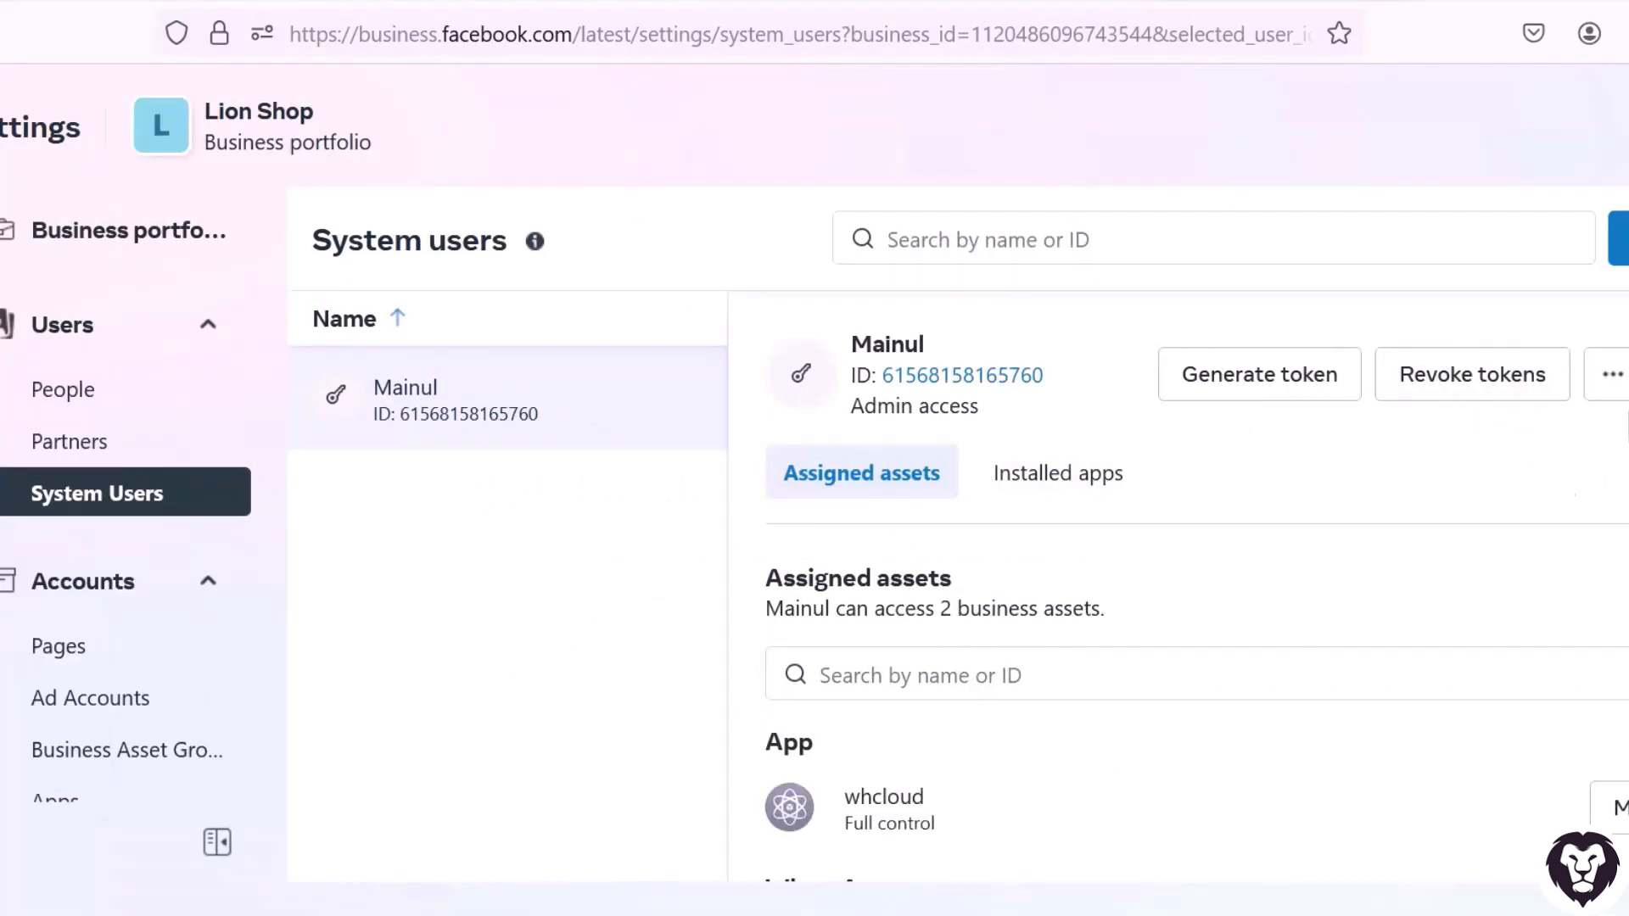
Open asset assignment for the system user and select the whcloud app with full control through the Manage app permission.
click(1613, 384)
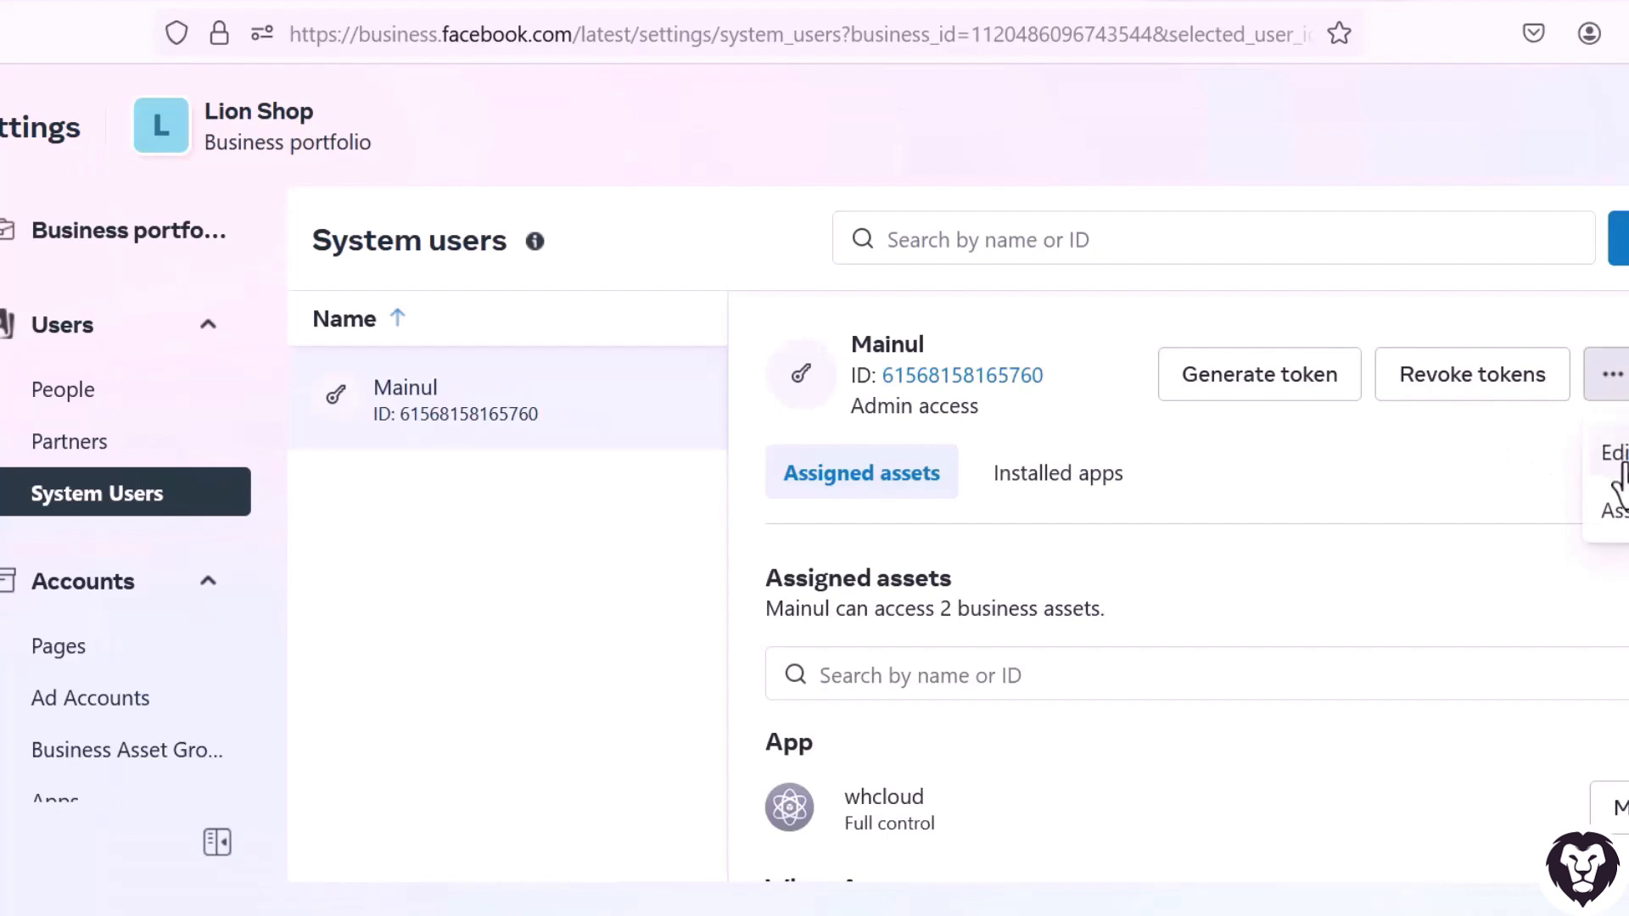
click(1611, 511)
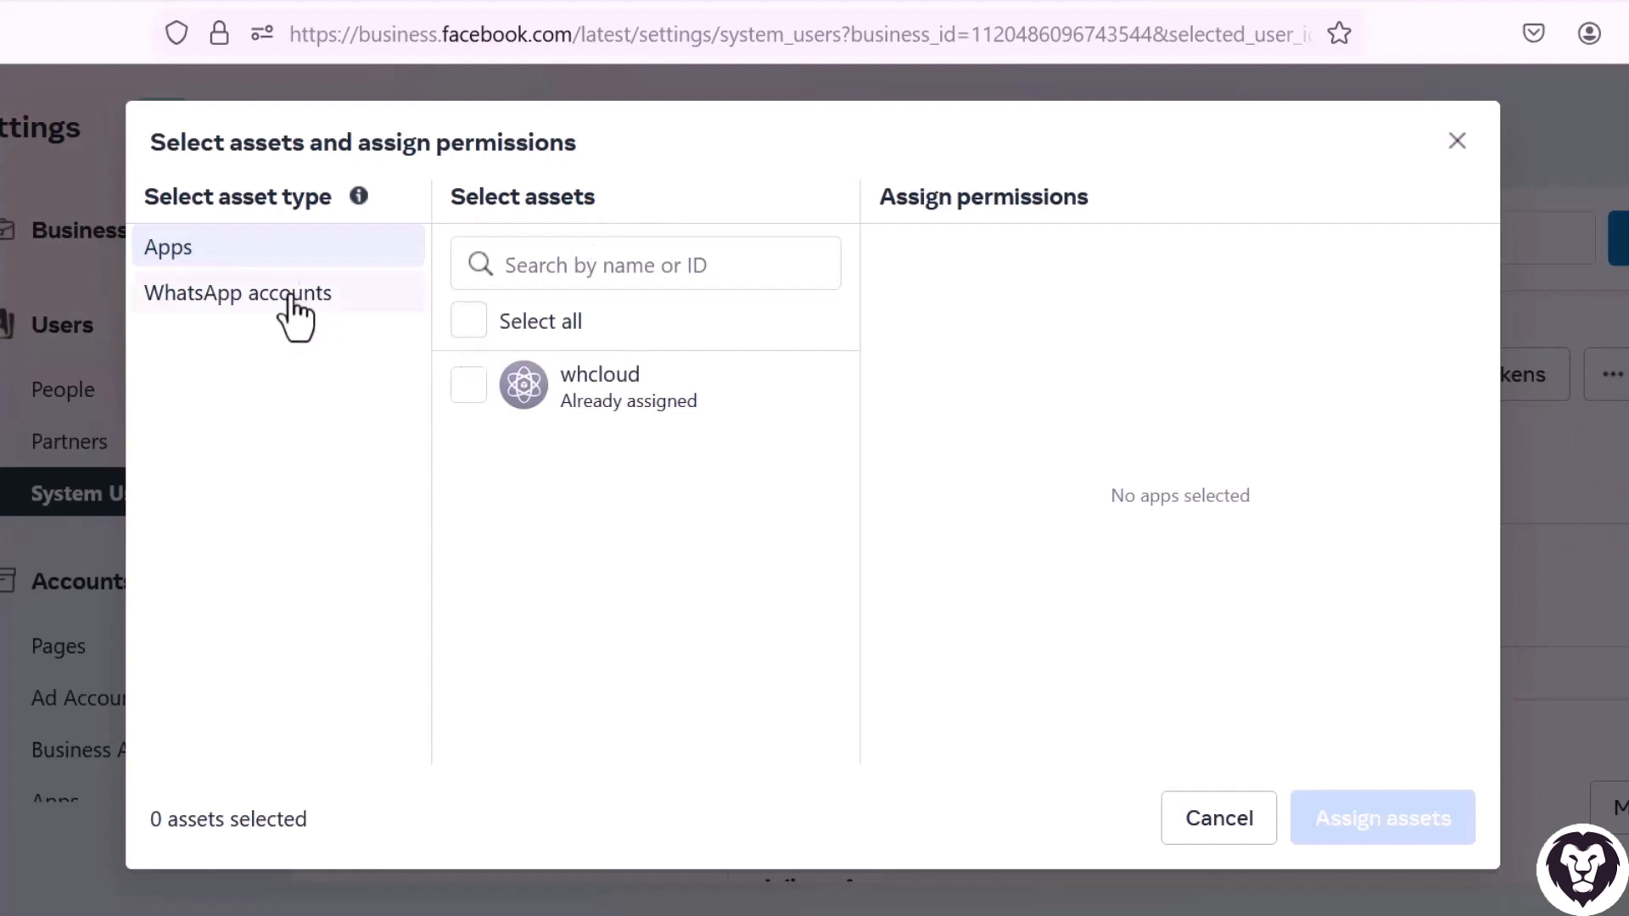
click(468, 385)
click(468, 384)
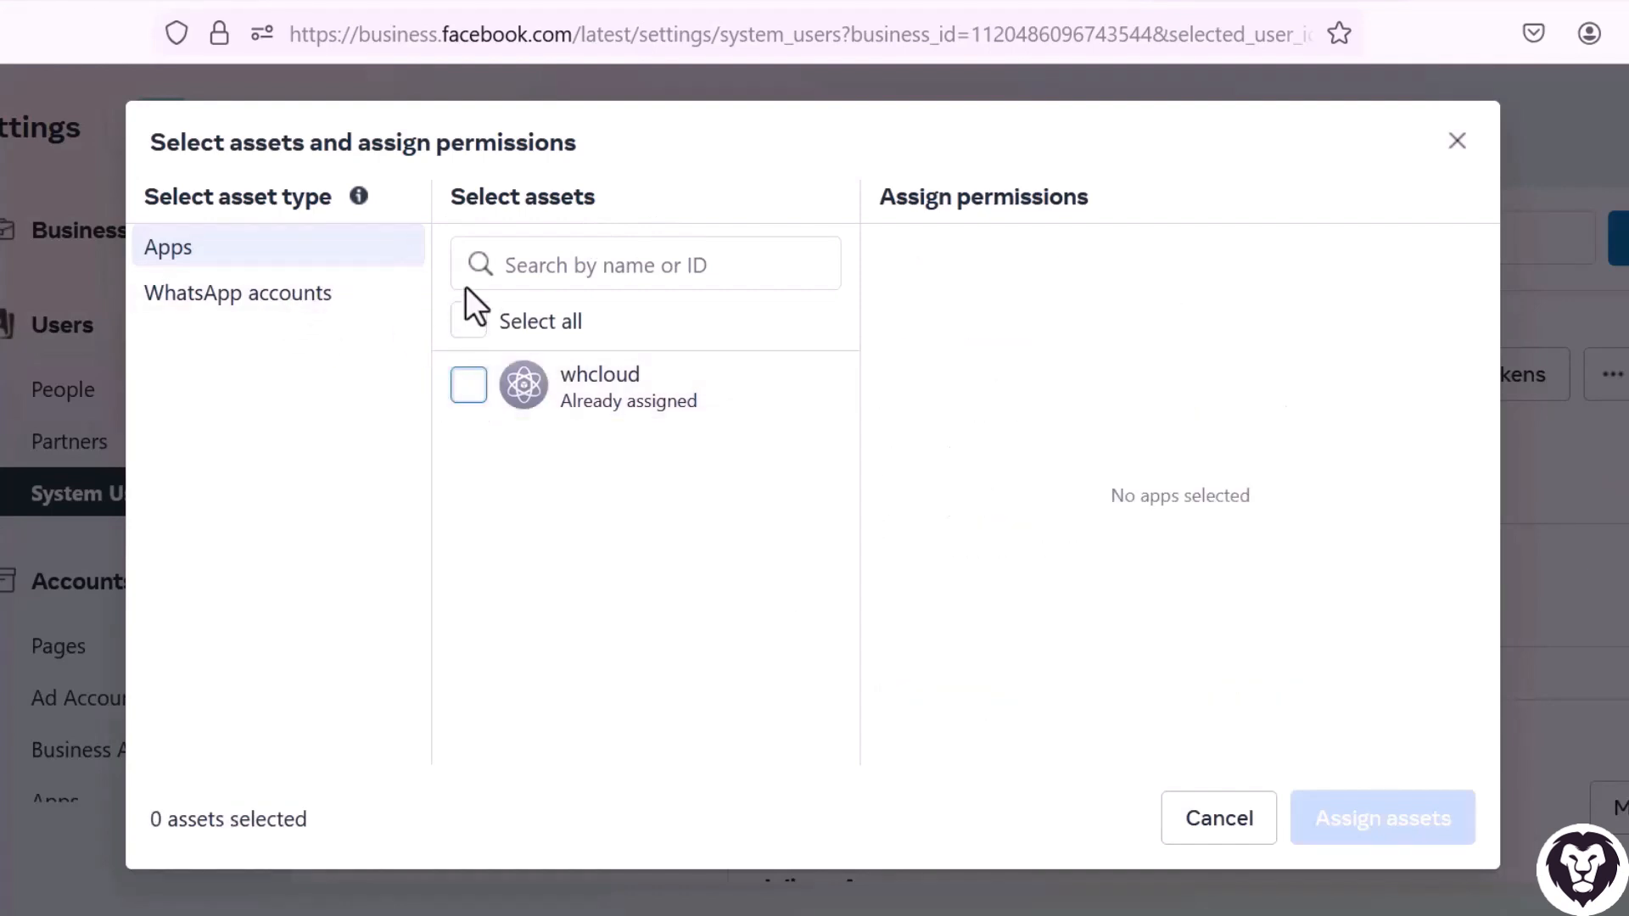
click(467, 324)
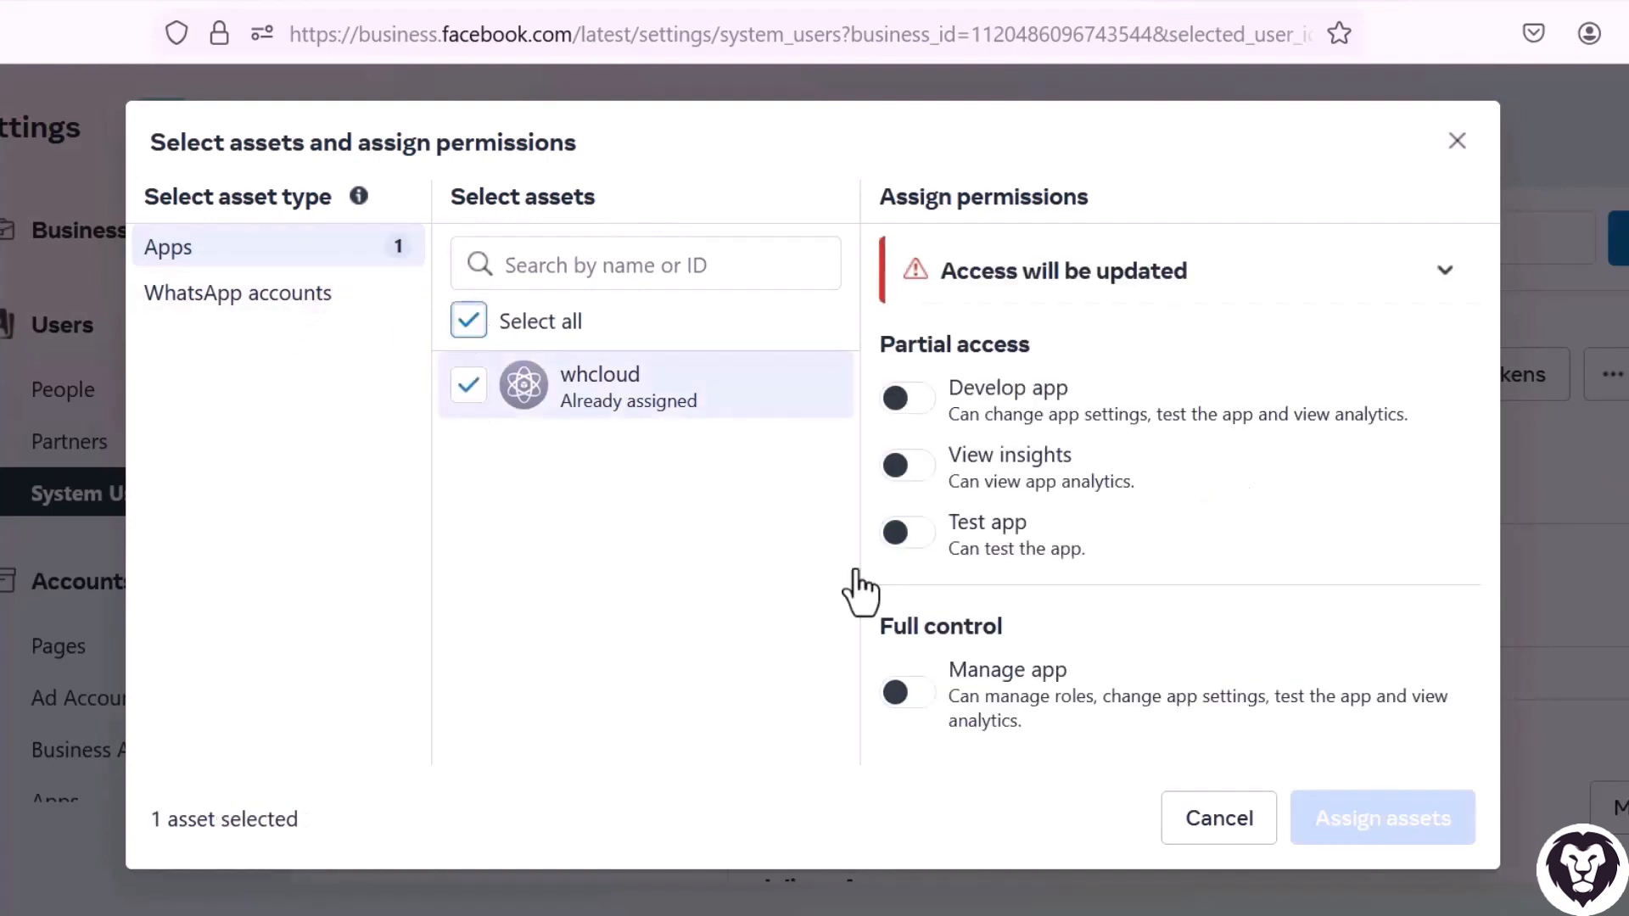
click(909, 700)
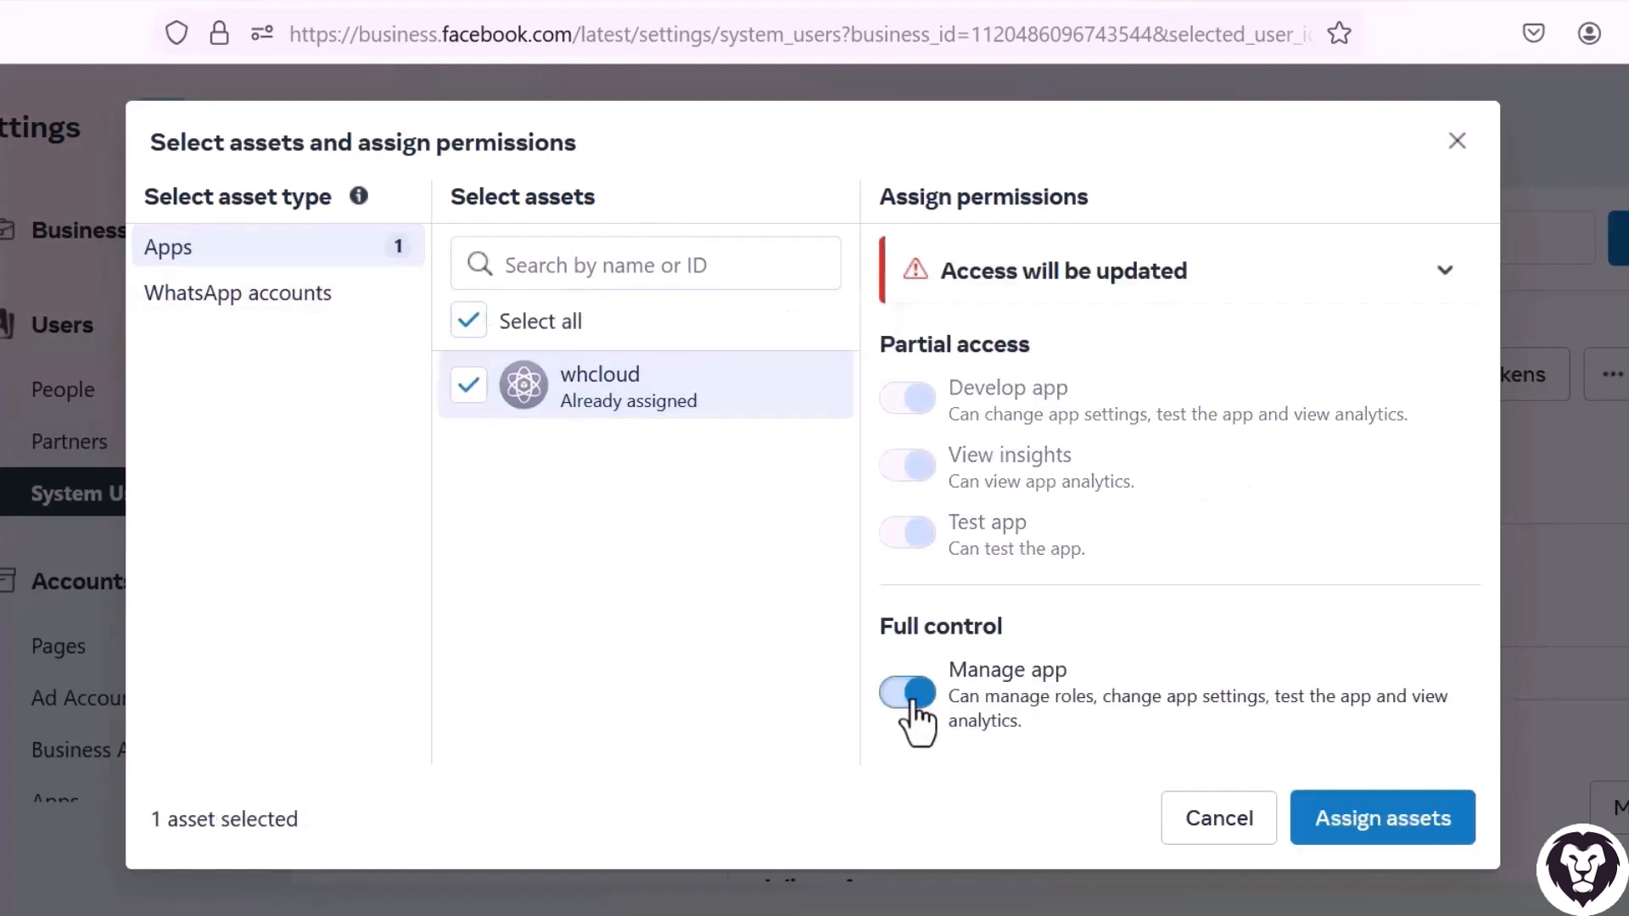
Select the Test WhatsApp Business Account as an asset and grant full control with Manage WhatsApp business accounts.
click(232, 306)
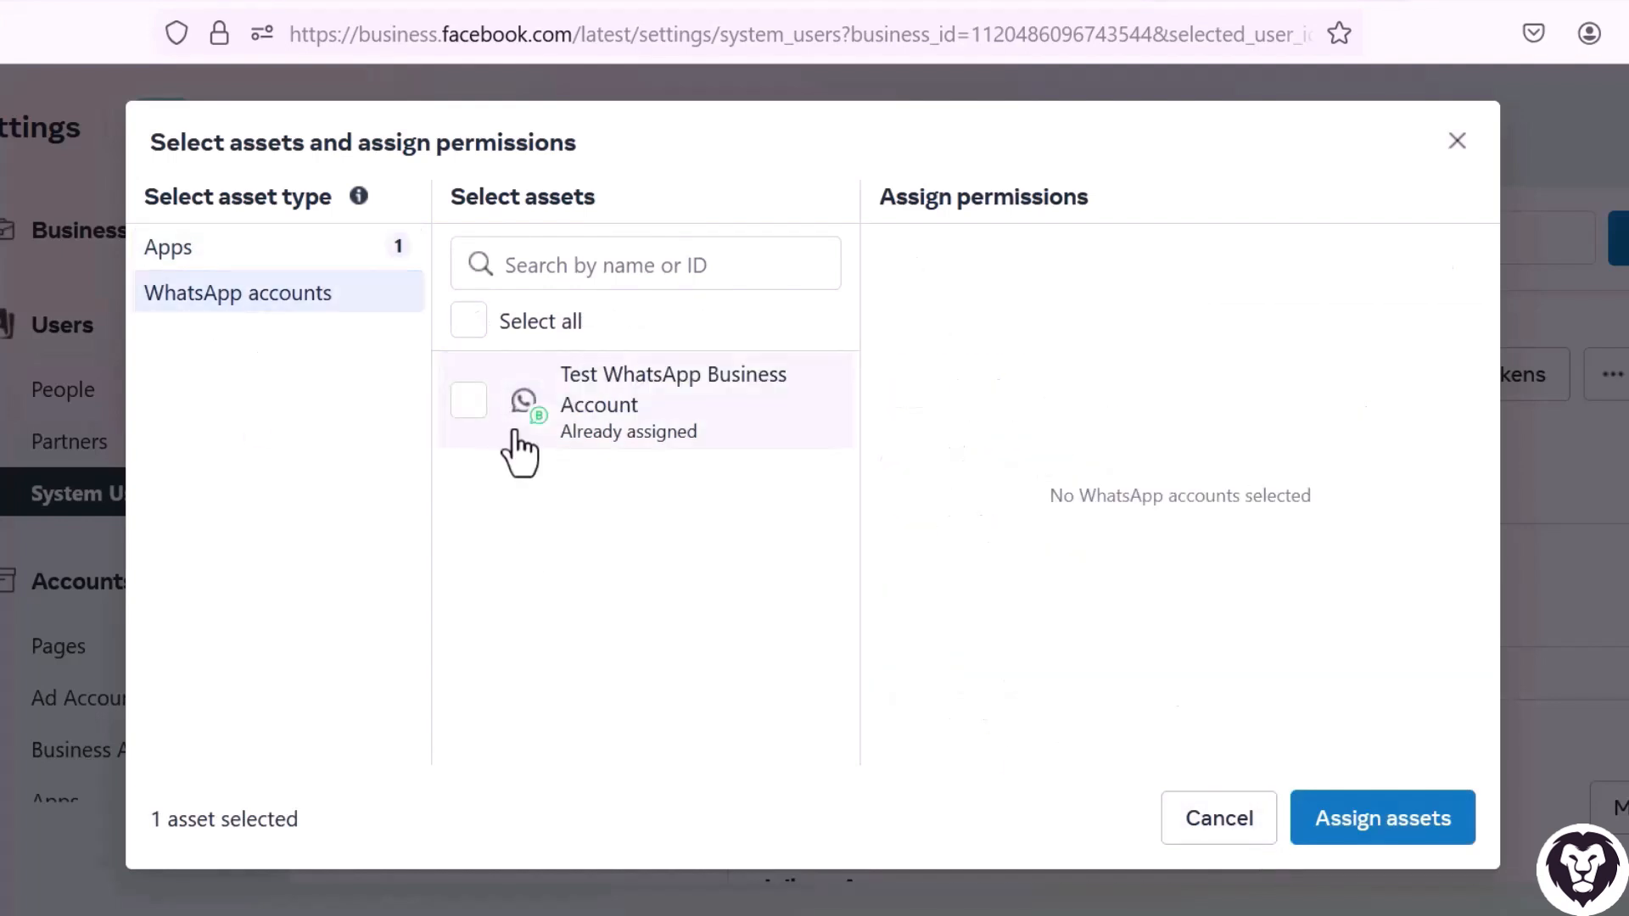
click(468, 321)
scroll(938, 611, down, 3)
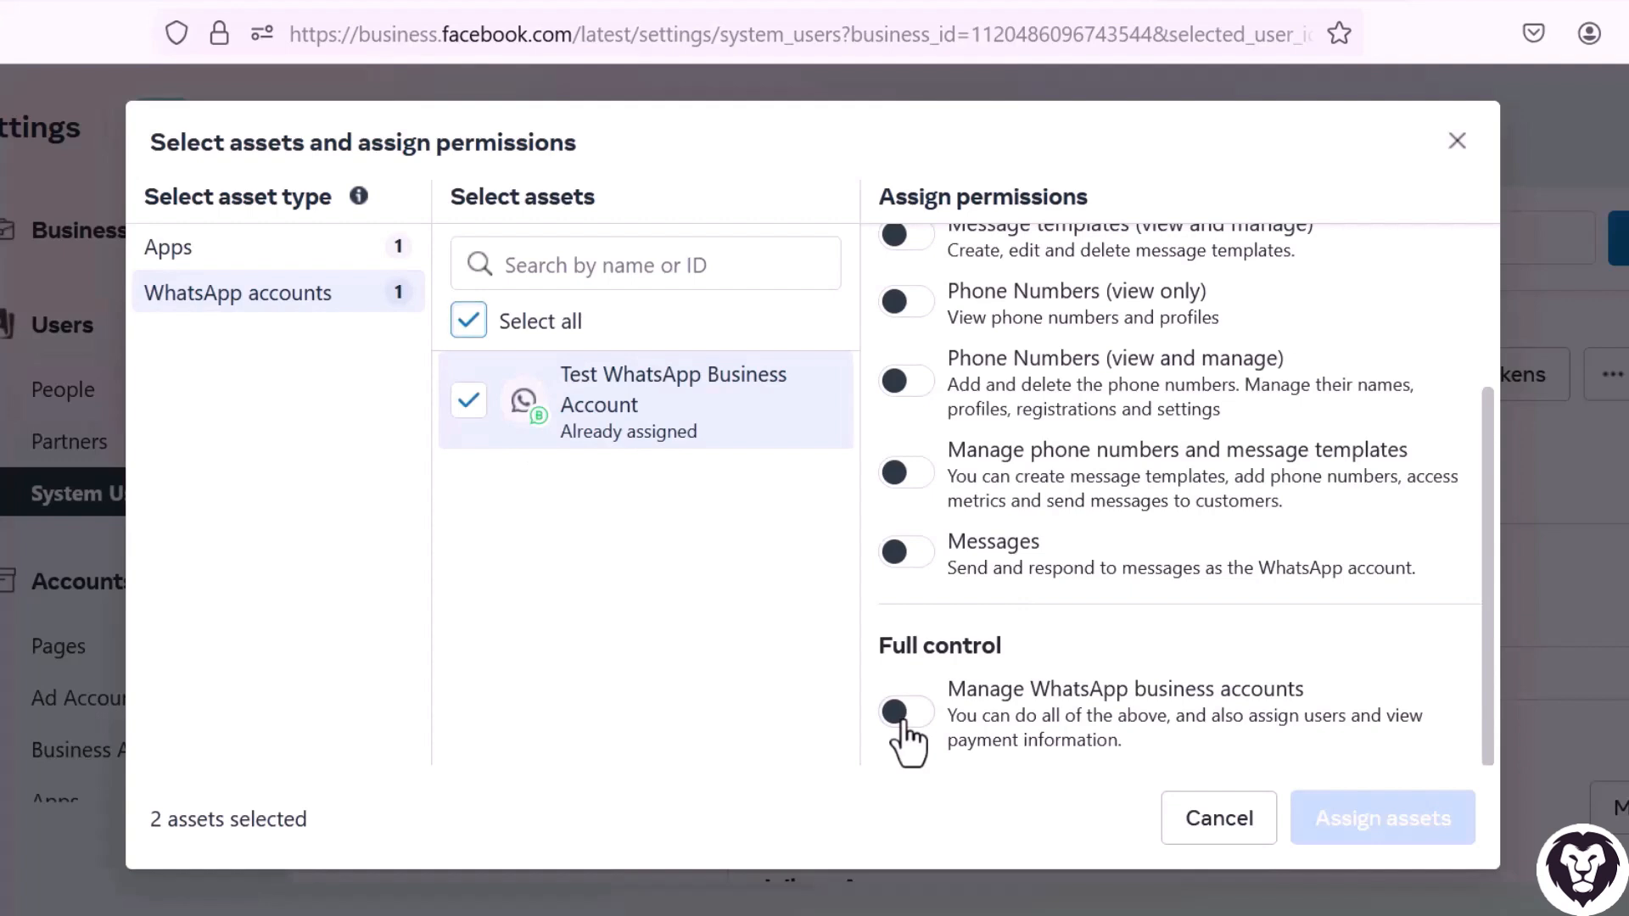
click(904, 712)
scroll(1254, 433, down, 5)
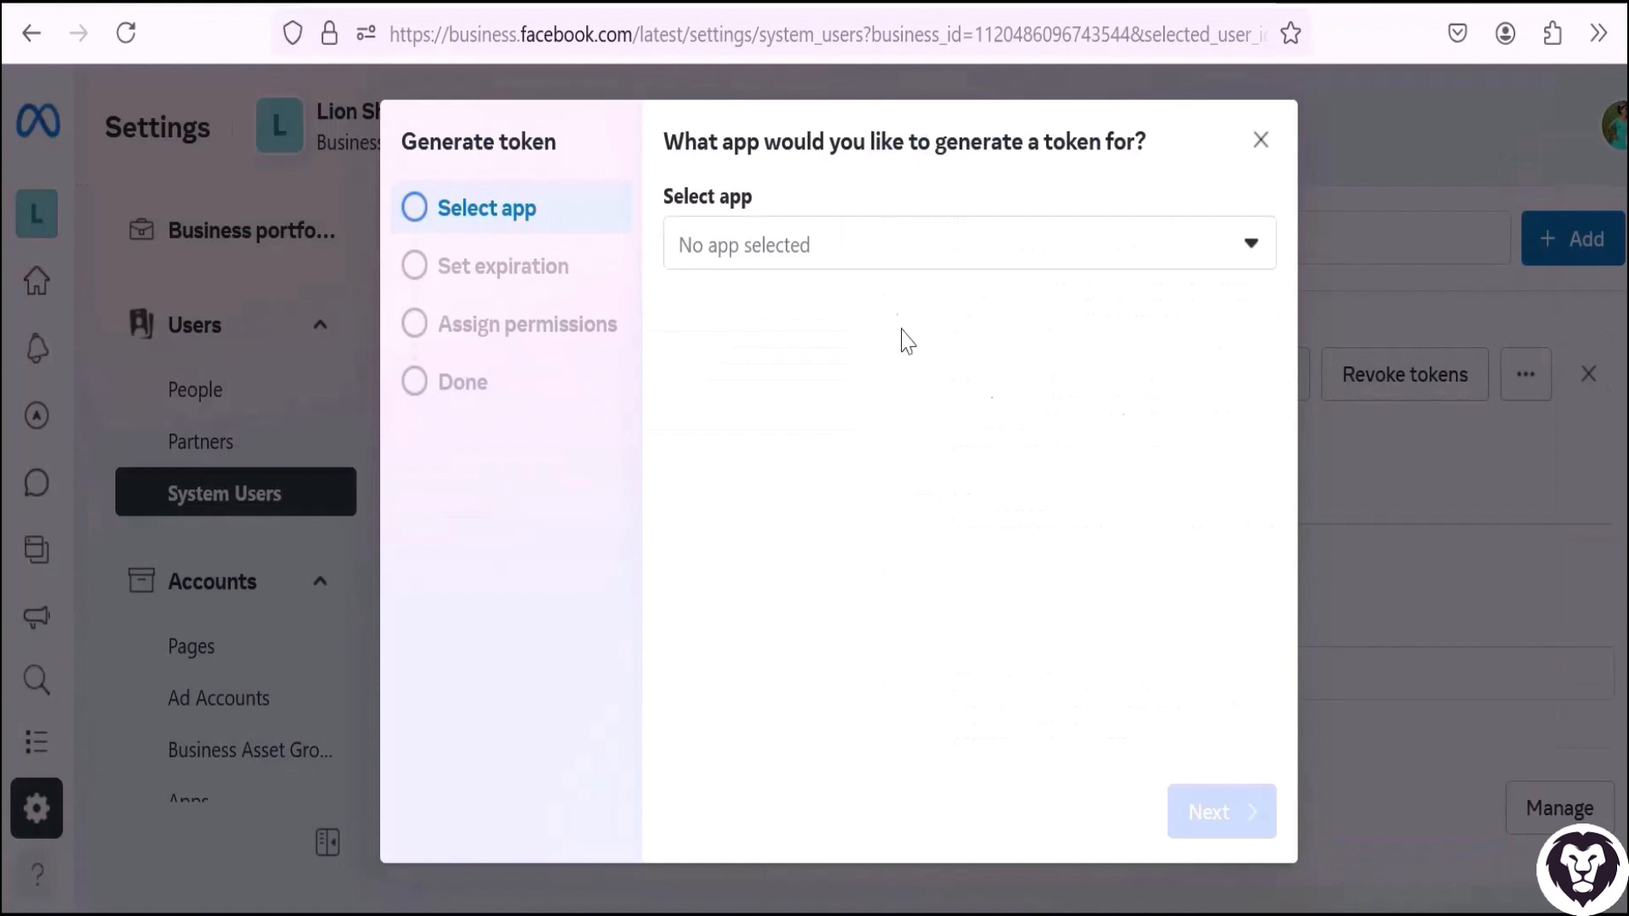
Choose the whcloud app for the new token and set its expiration to Never.
click(923, 269)
click(791, 388)
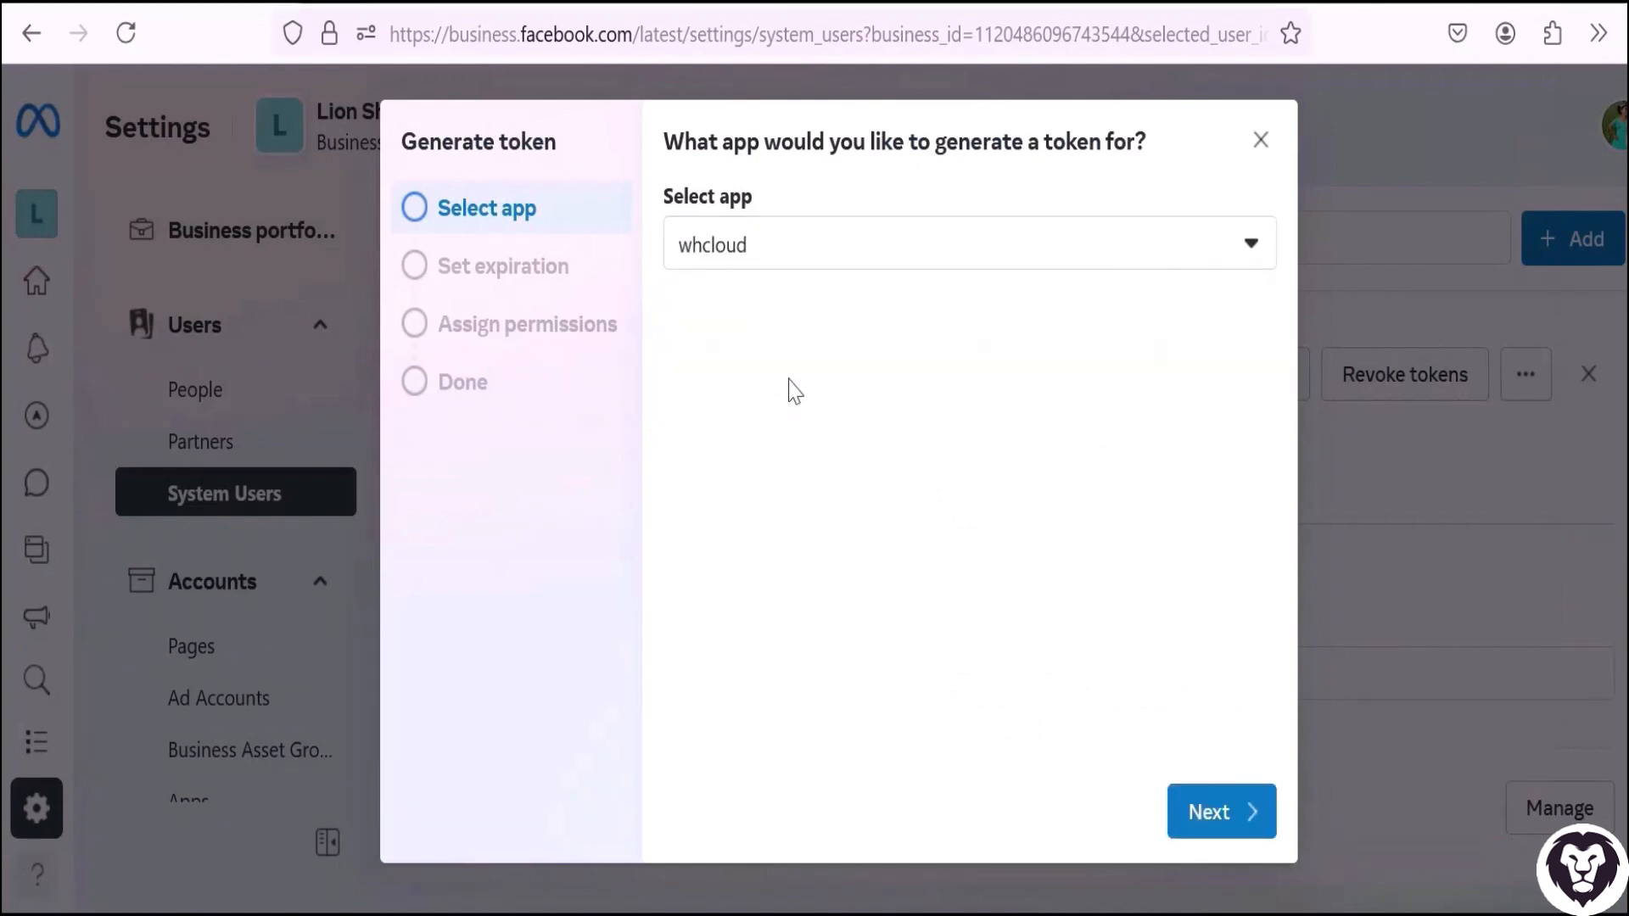
click(1211, 827)
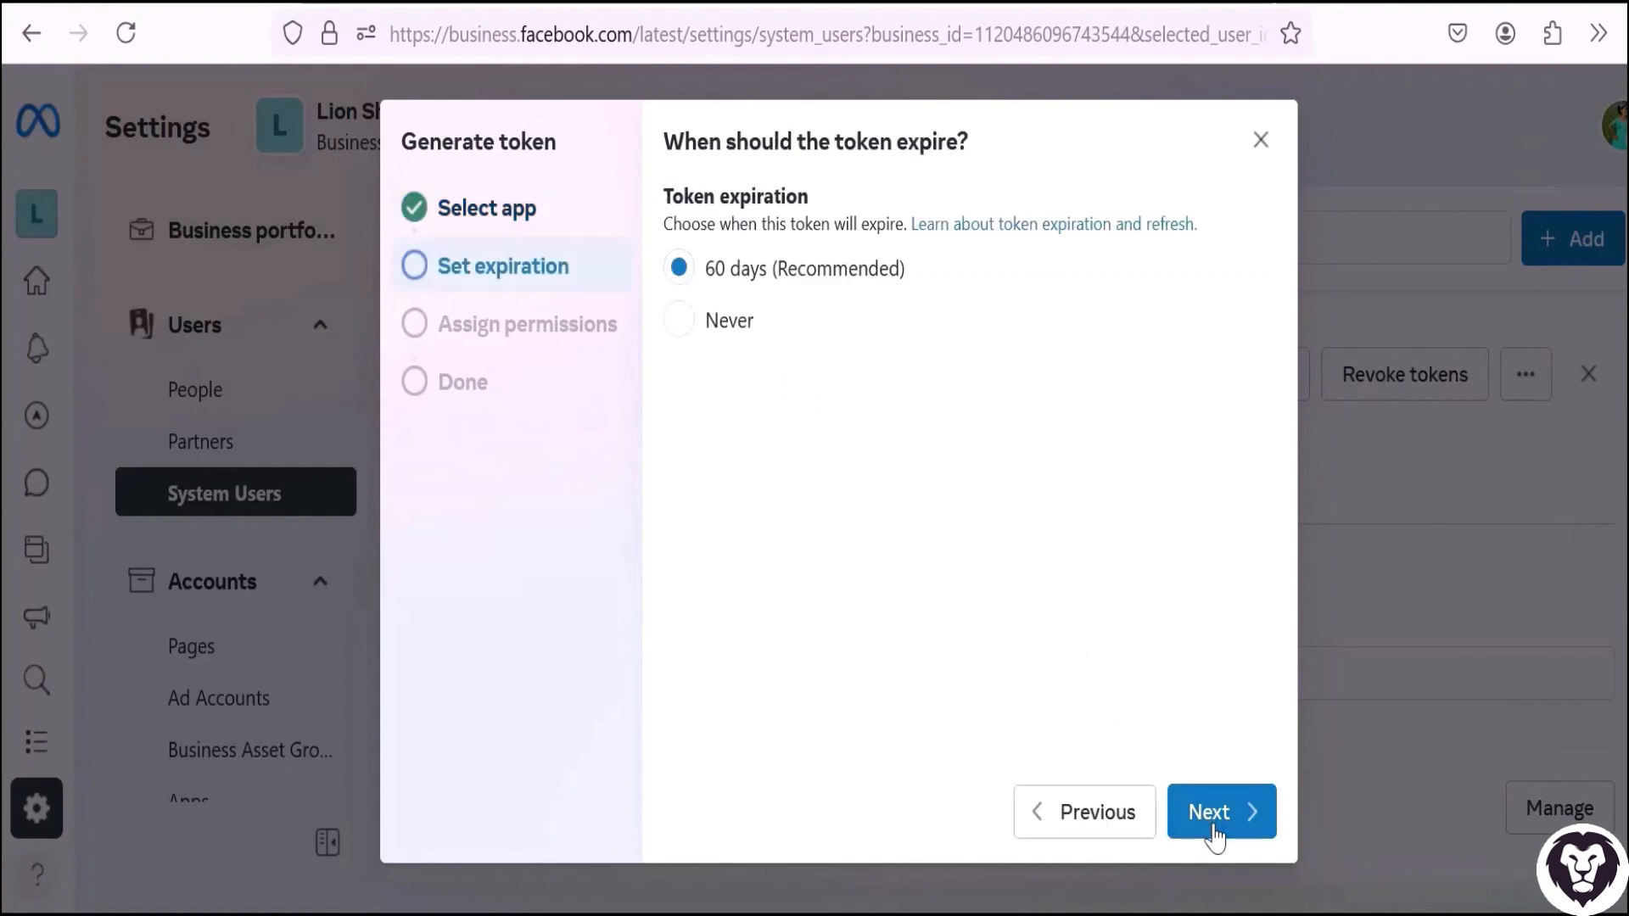
click(747, 344)
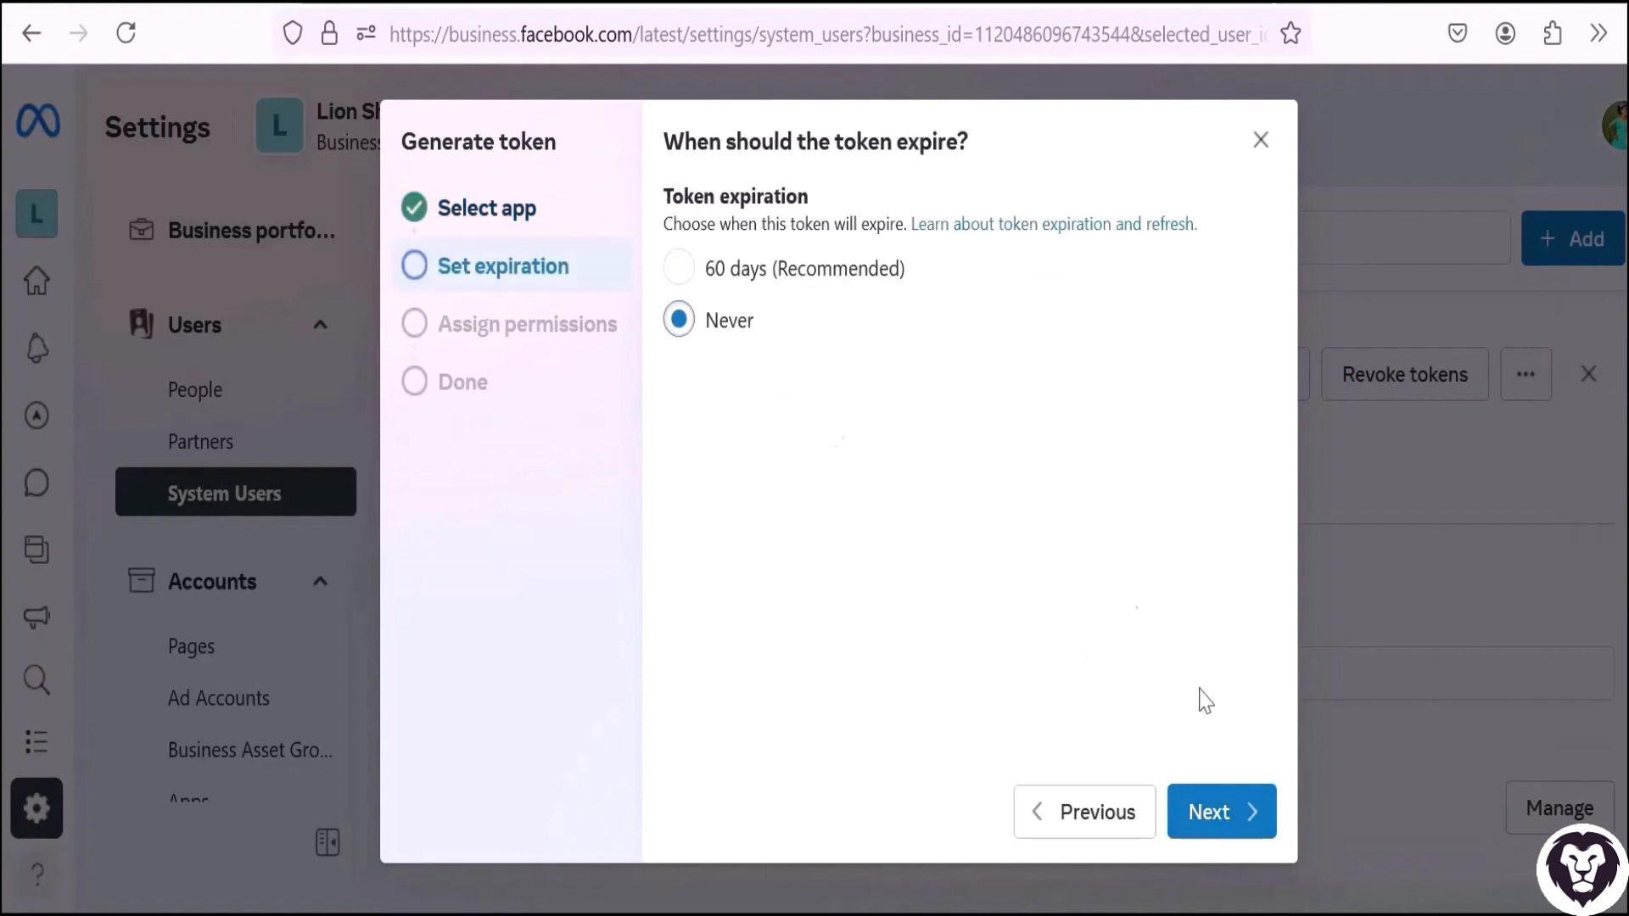
click(1224, 829)
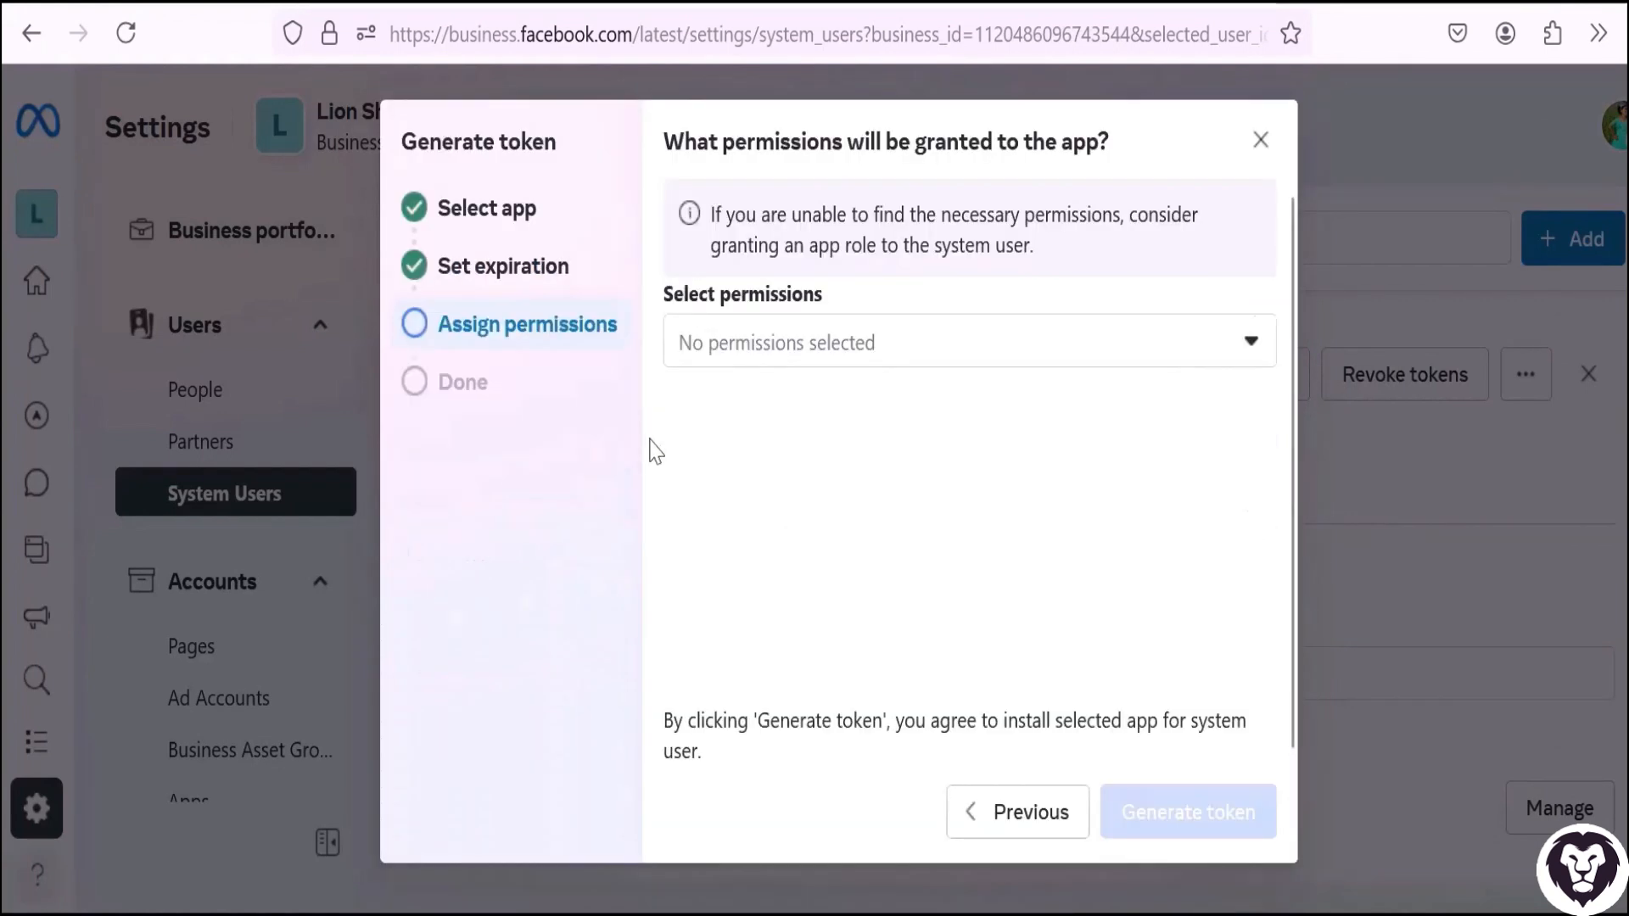
Generate the token with the whatsapp_business_messaging and whatsapp_business_management permissions, and copy it.
click(768, 341)
text(wh)
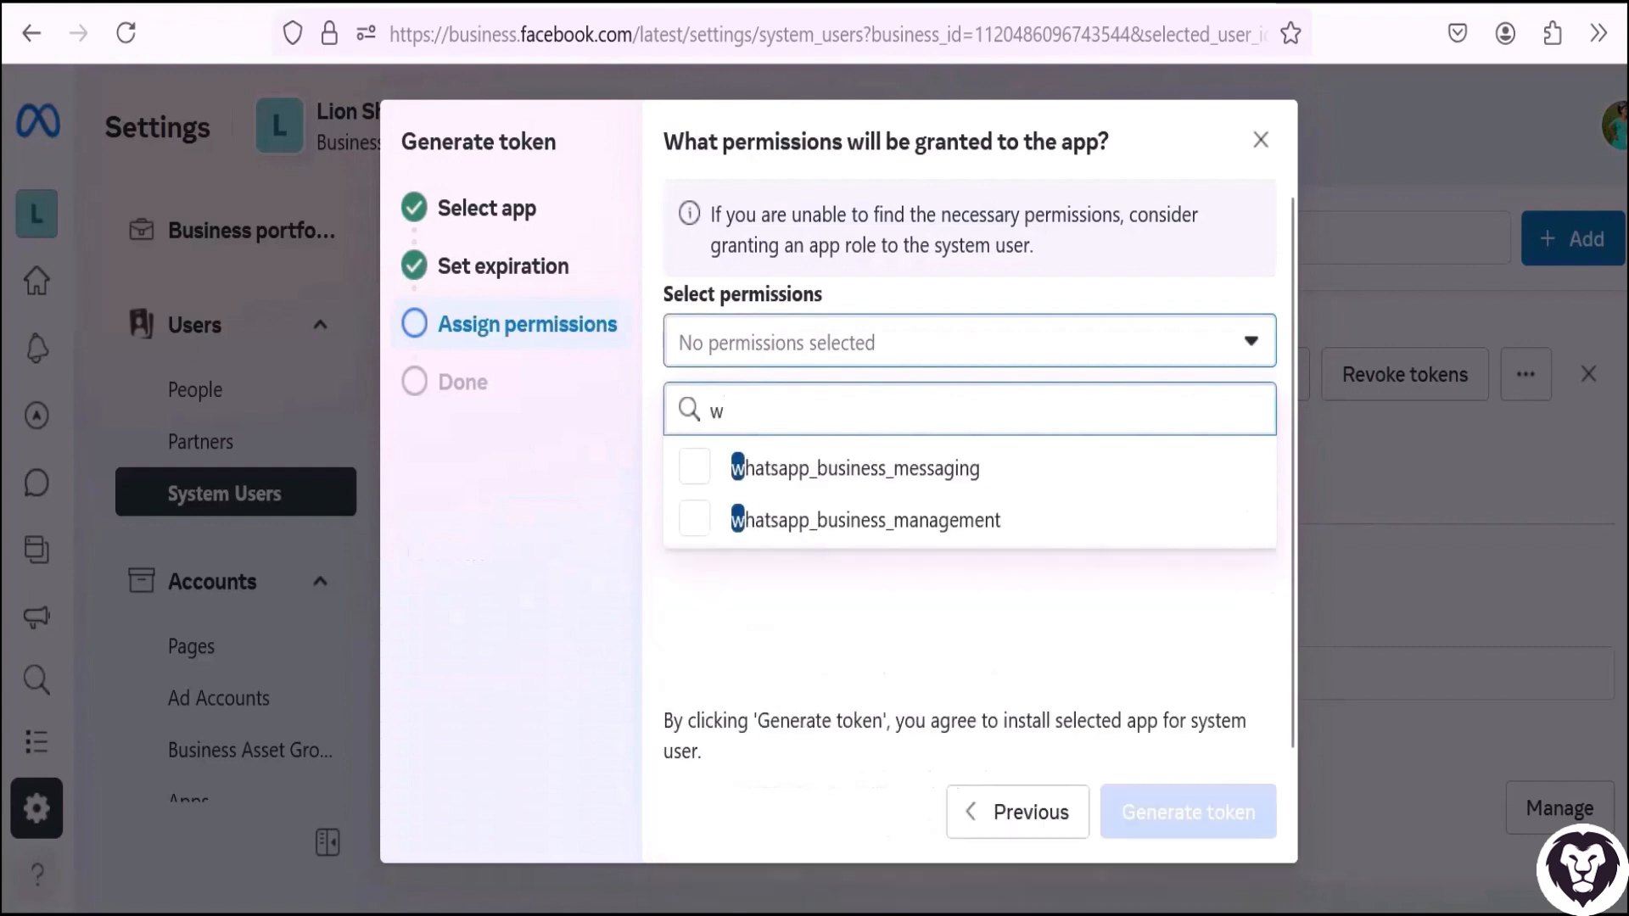
click(695, 484)
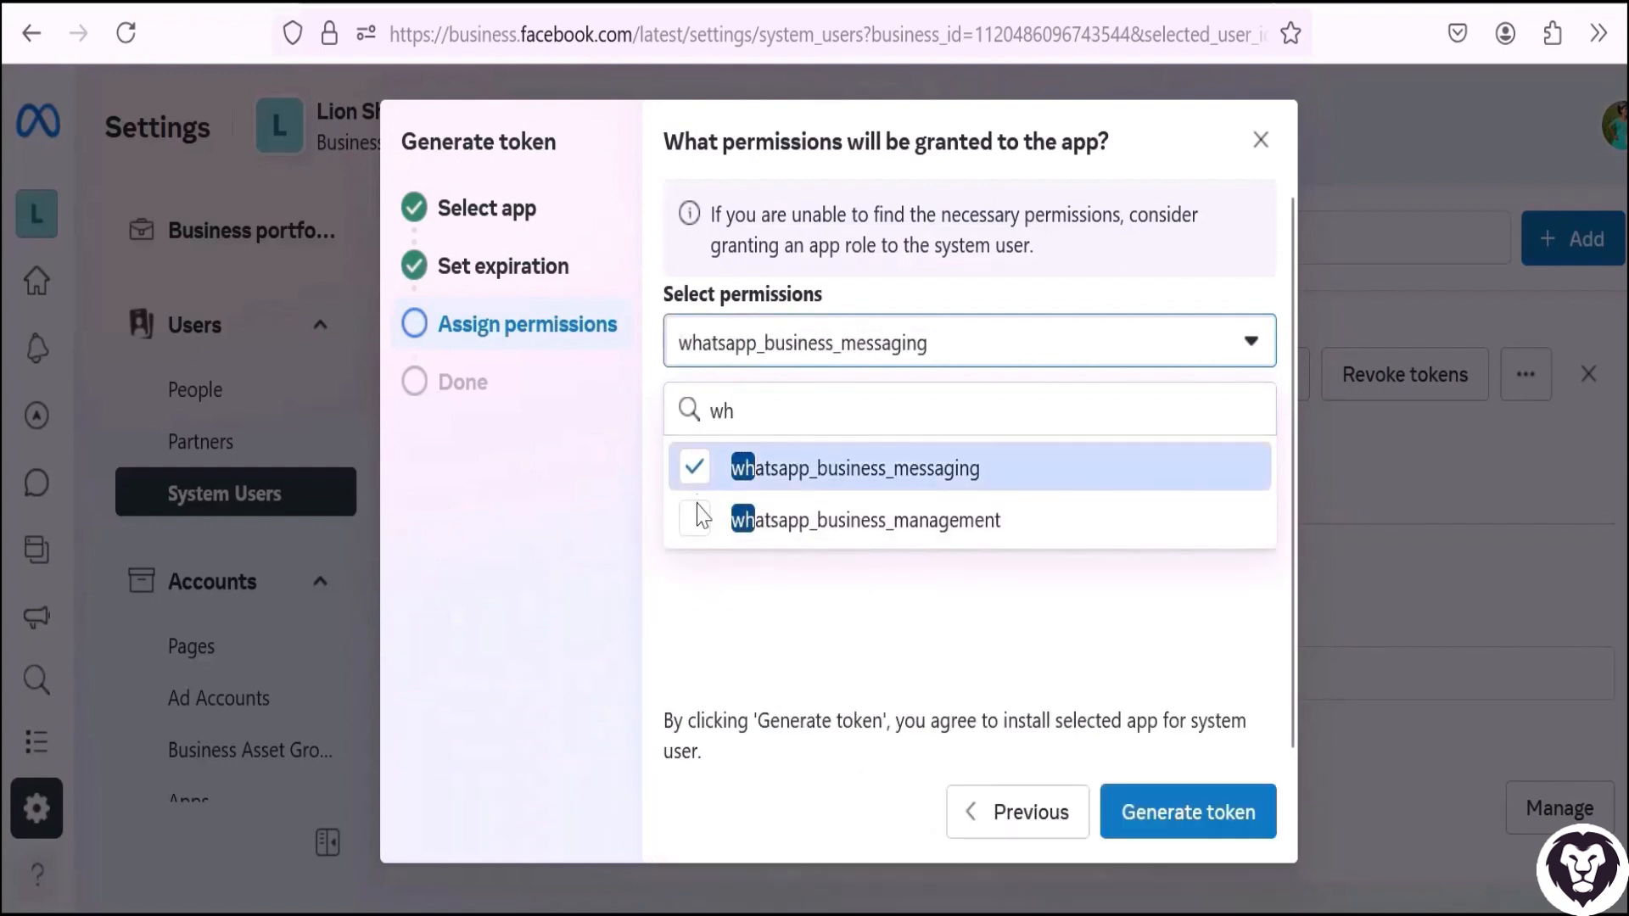
click(697, 519)
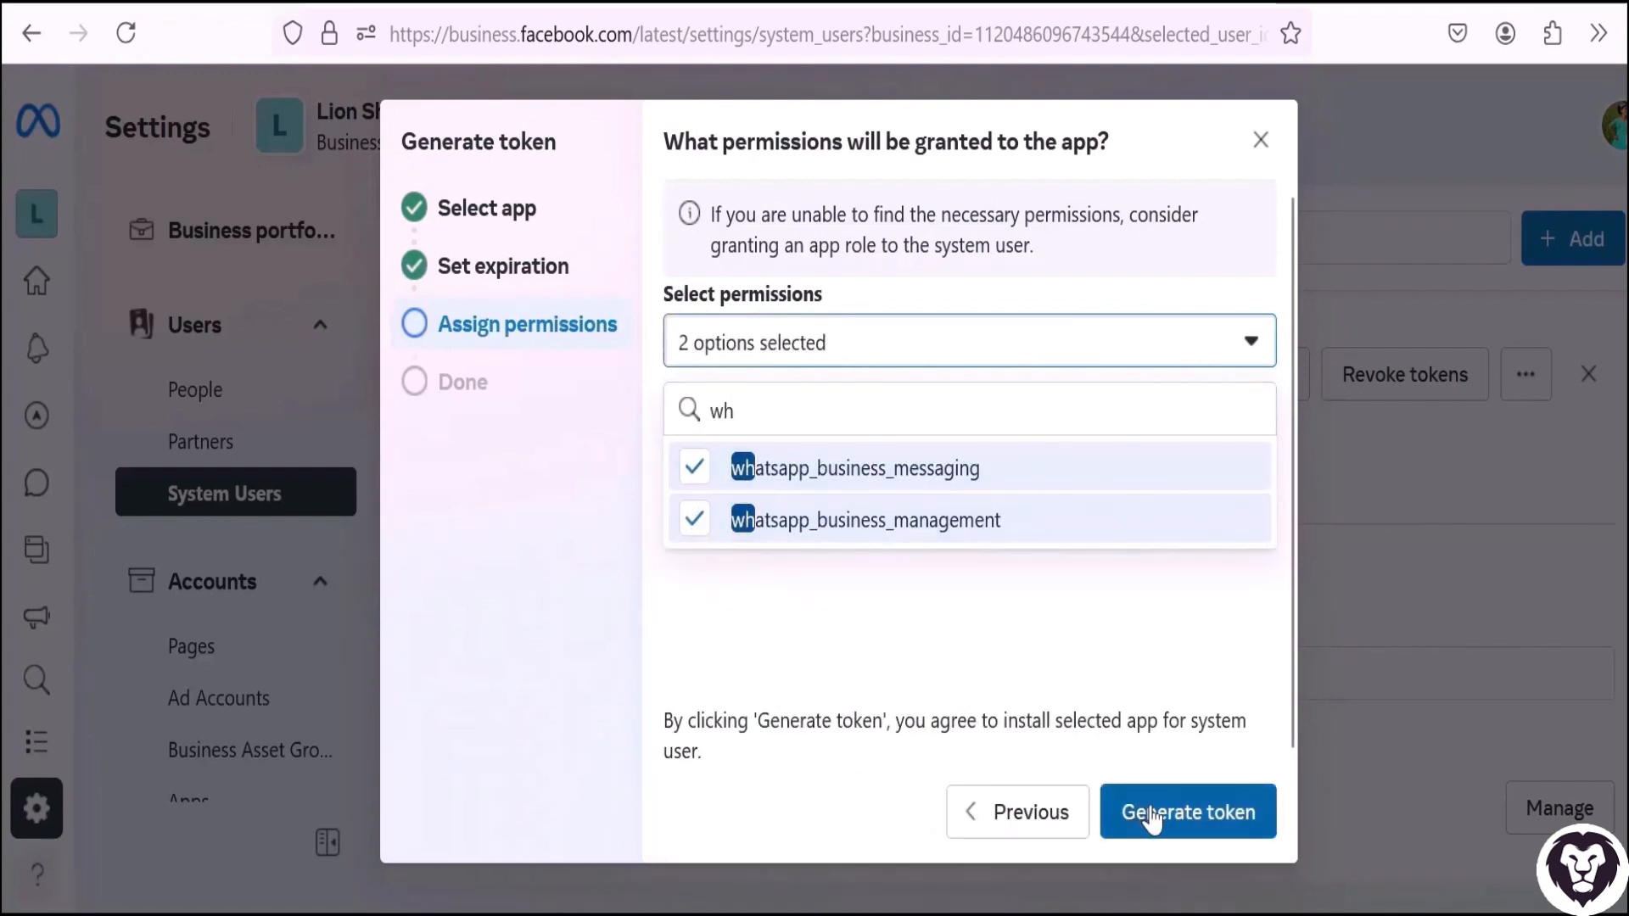
click(1151, 815)
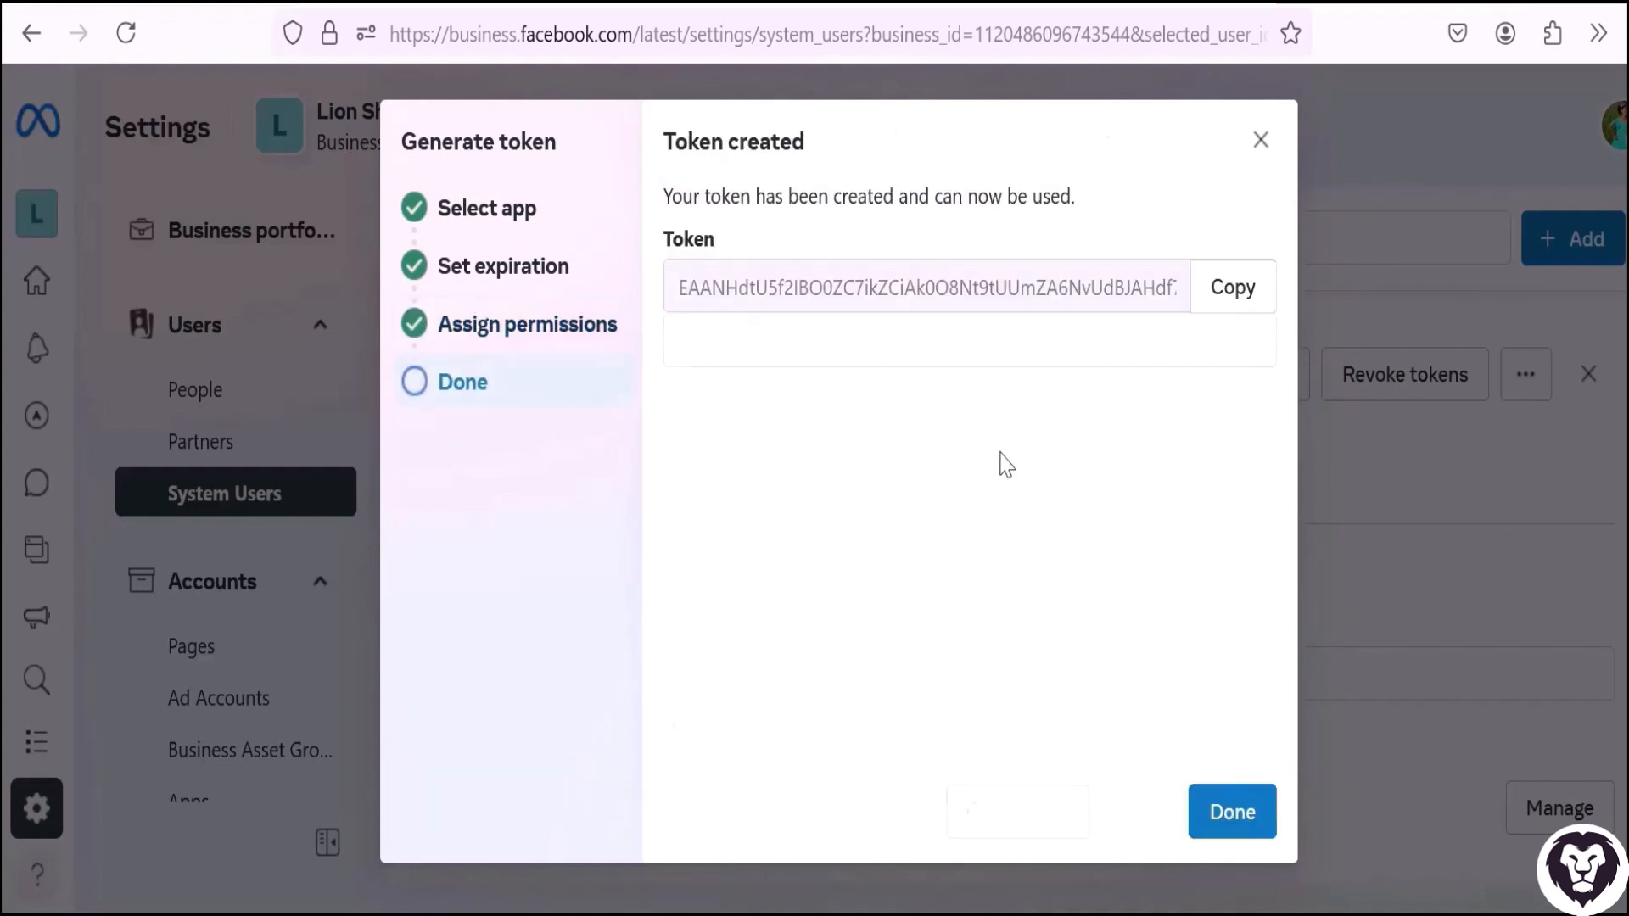
click(1214, 306)
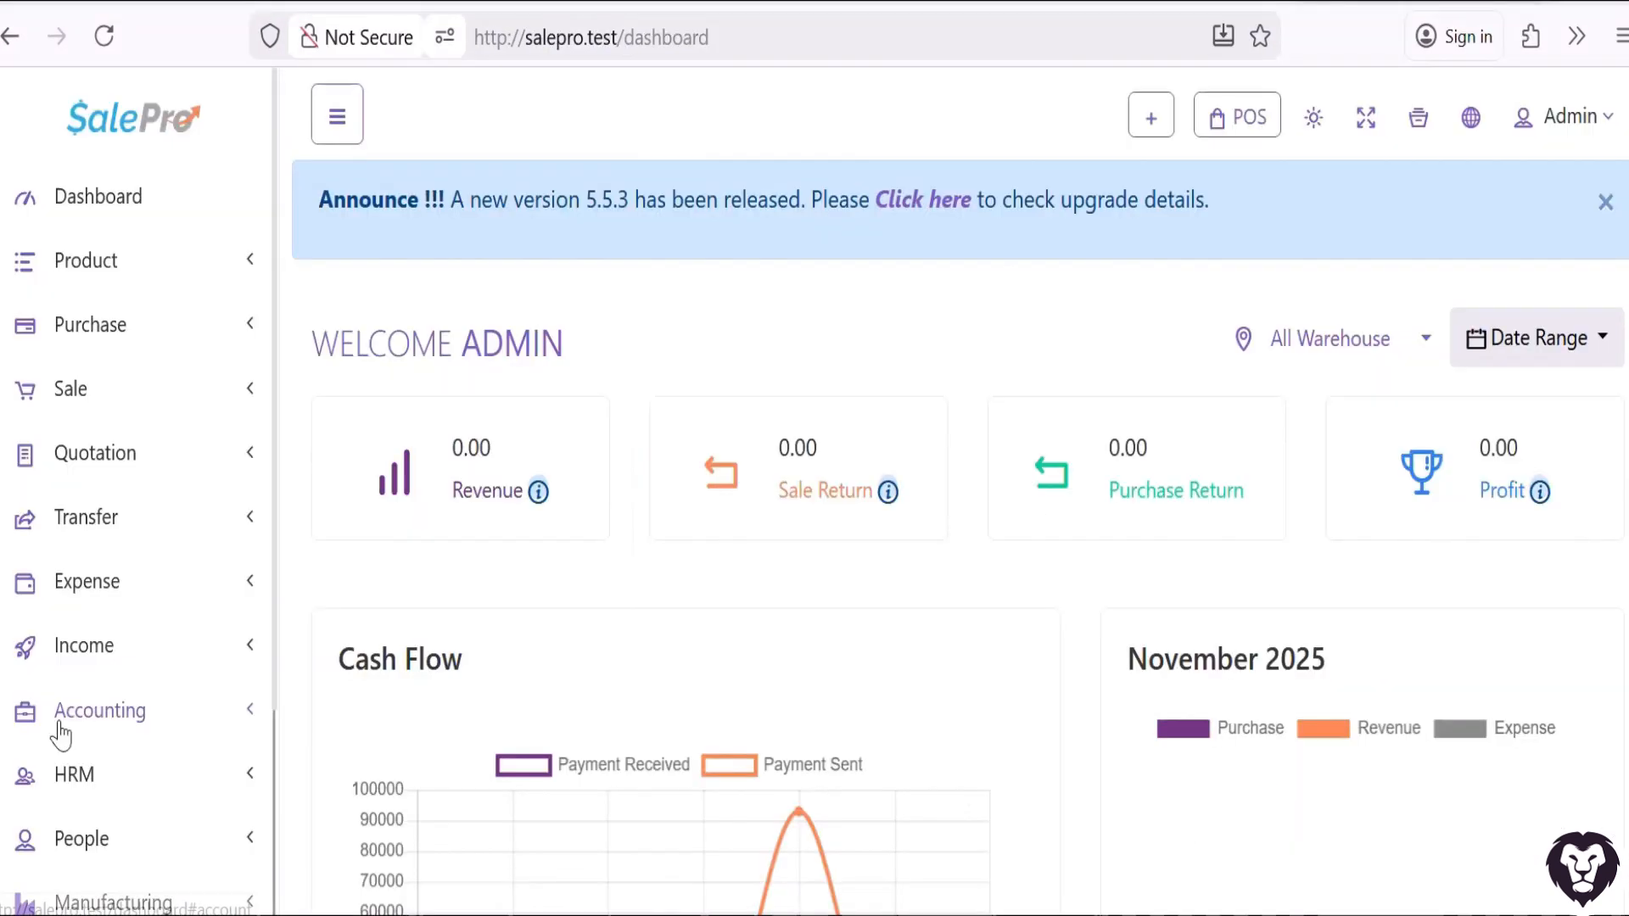
Switch to the SalePro dashboard and open its WhatsApp Settings page.
scroll(59, 734, down, 3)
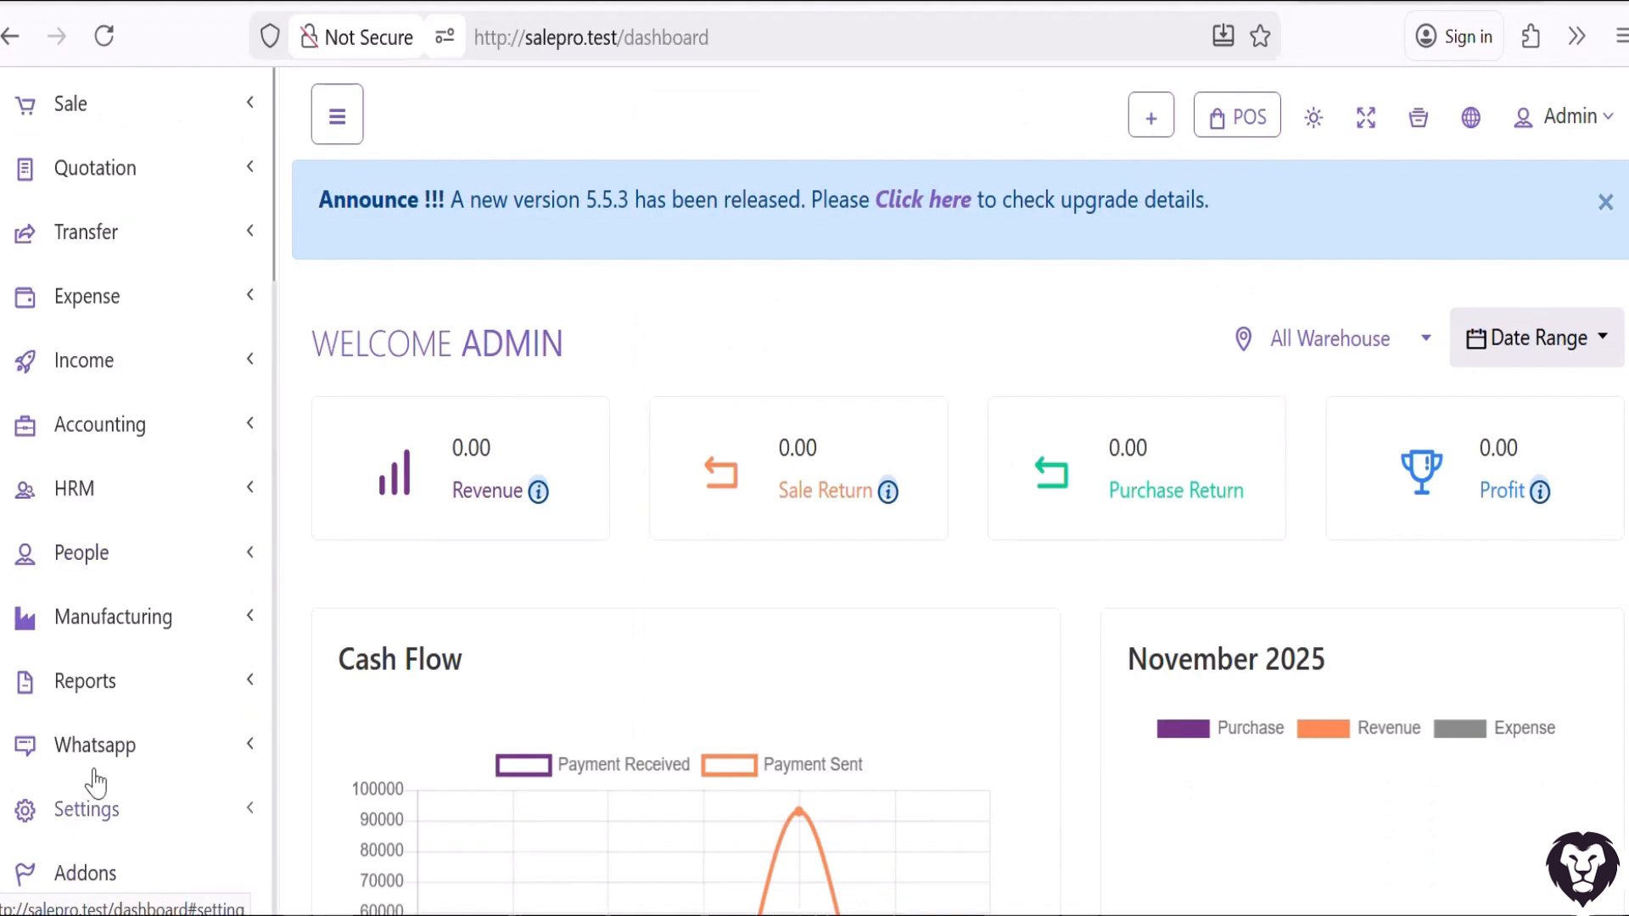
click(131, 748)
click(97, 839)
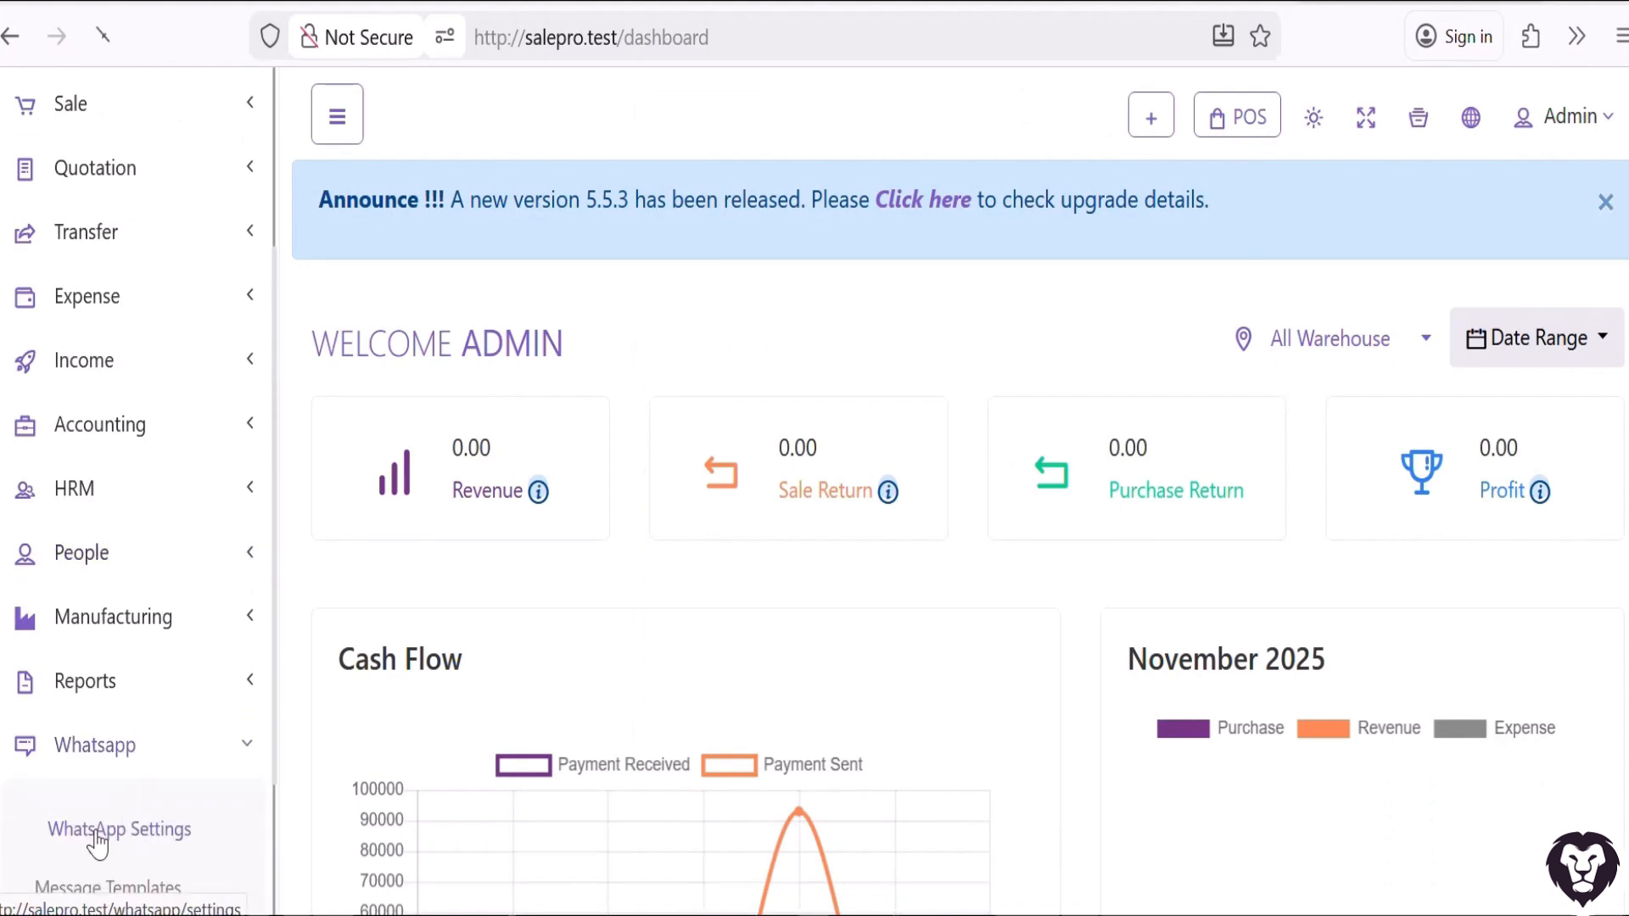